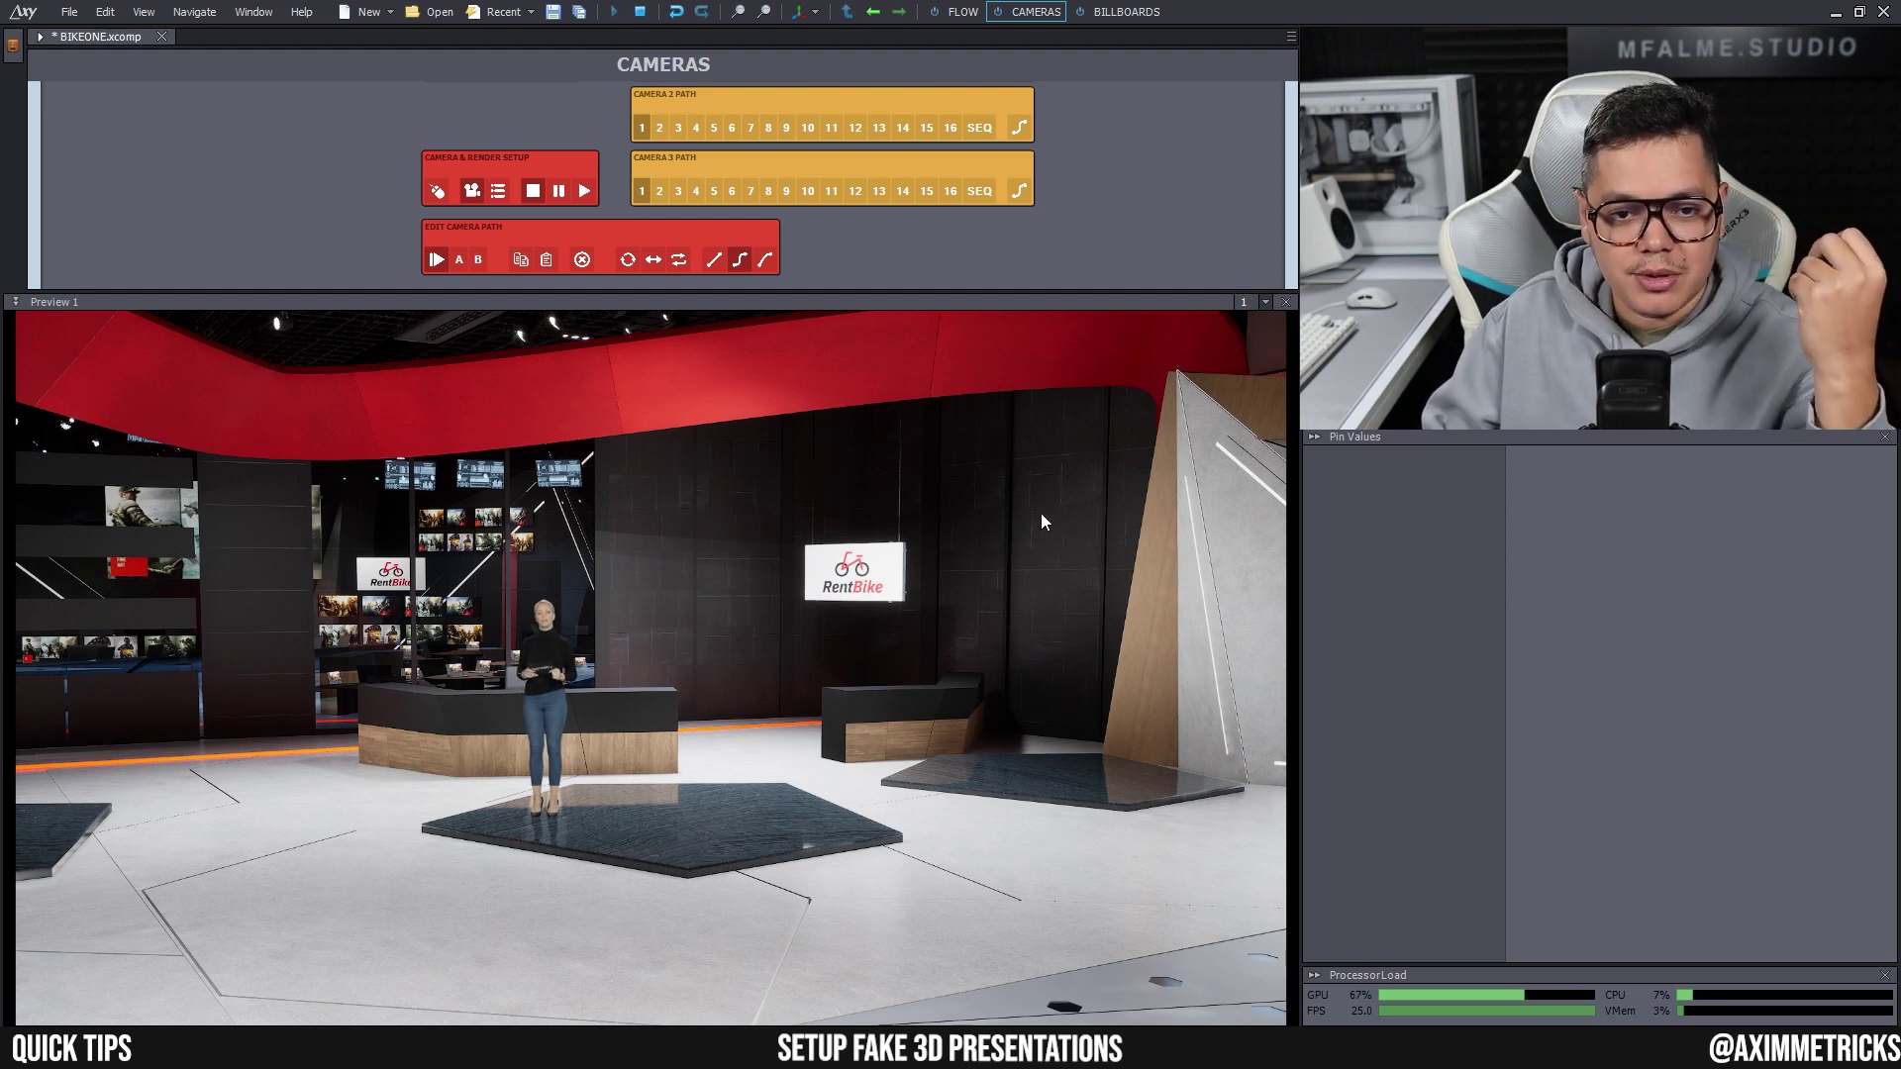
# - Run the CAMERAS board camera move so the preview travels through the virtual studio
pyautogui.click(584, 190)
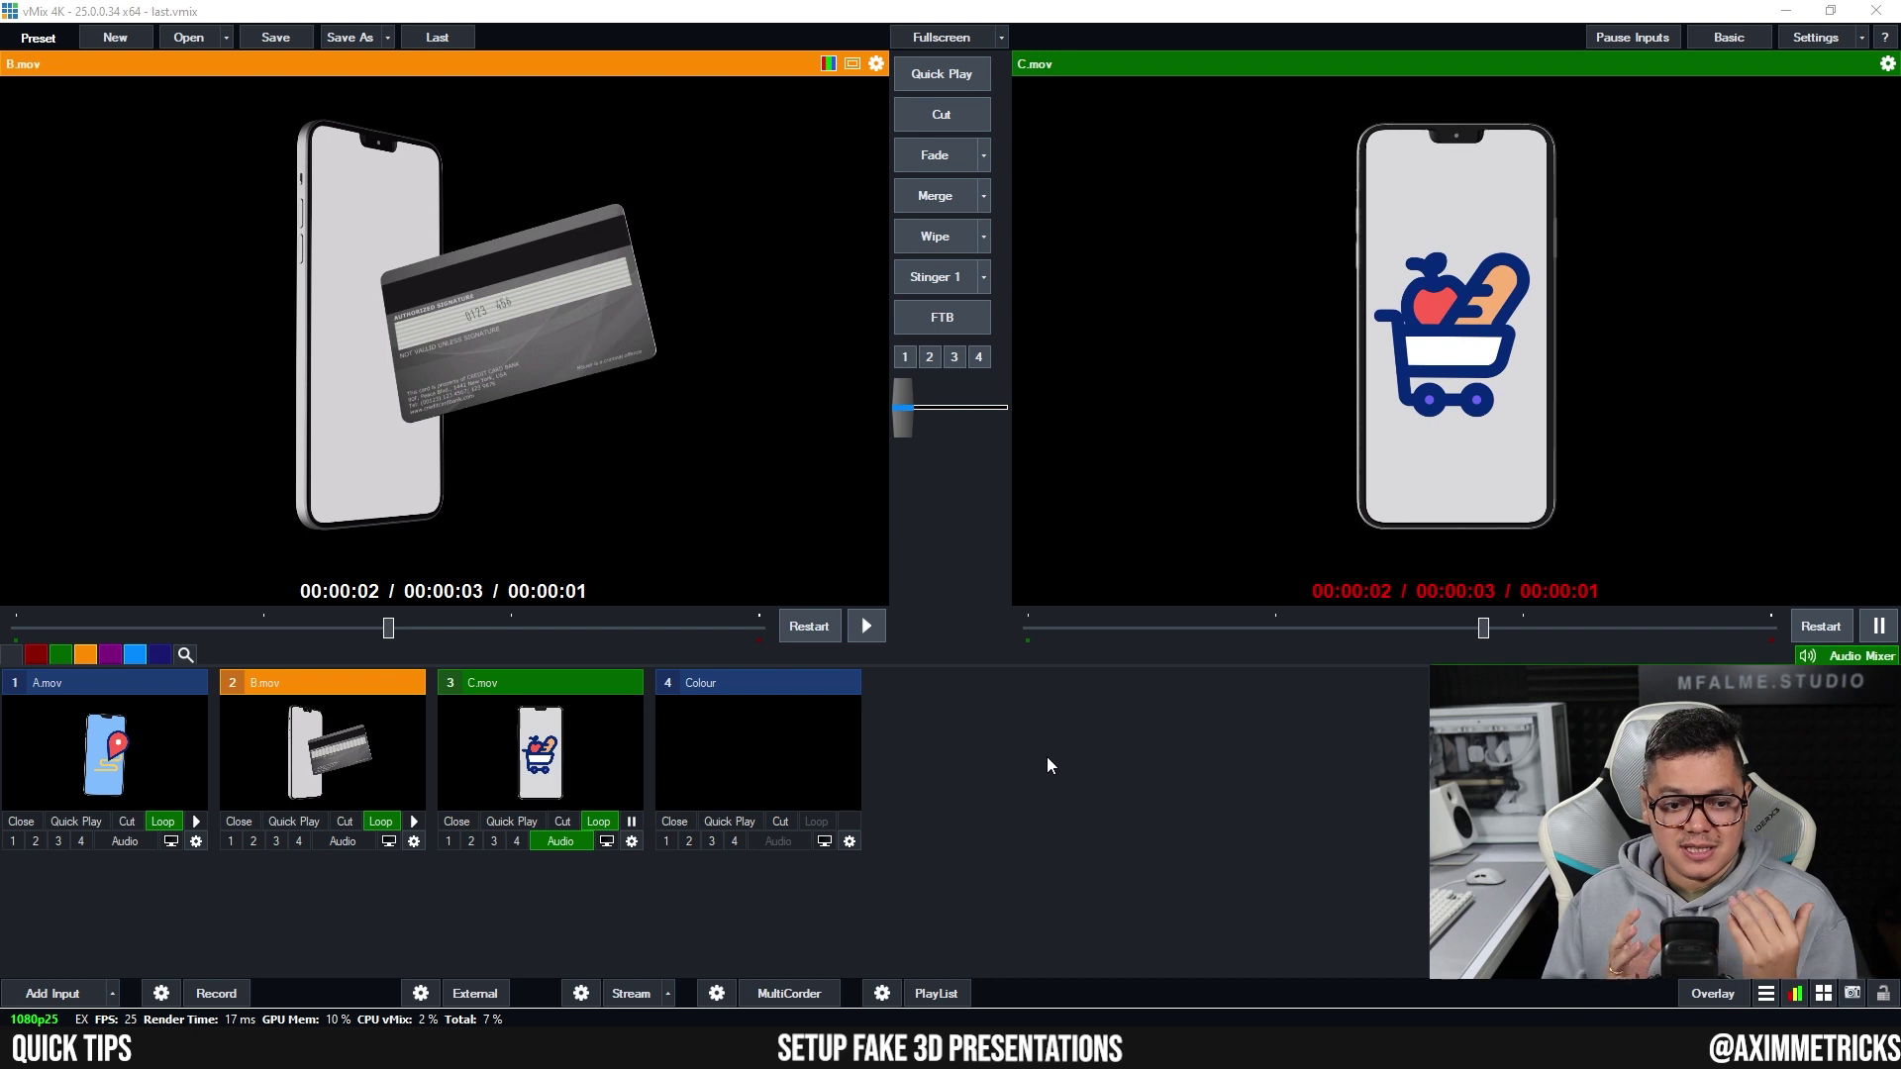
# - Select A.mov, then C.mov, so the shopping-cart phone clip sits in vMix Preview
pyautogui.click(105, 677)
pyautogui.click(318, 680)
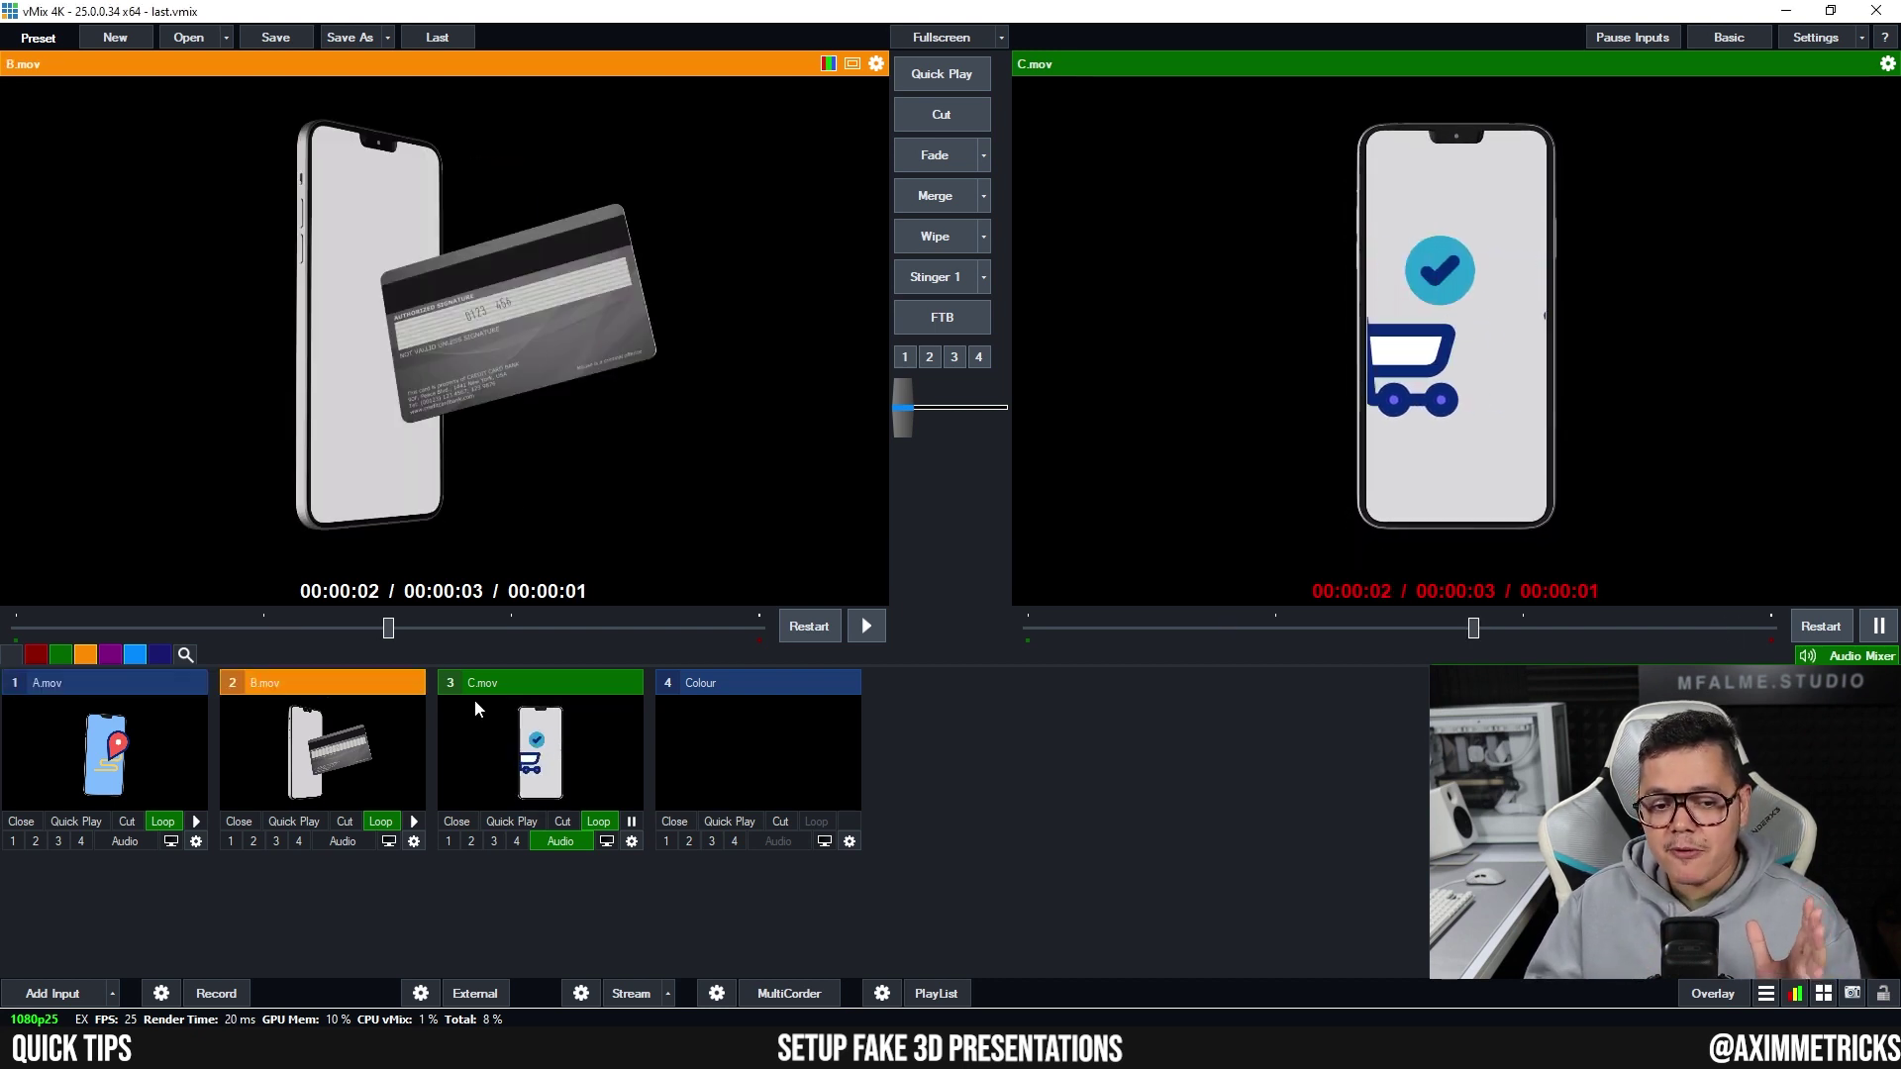
pyautogui.click(529, 688)
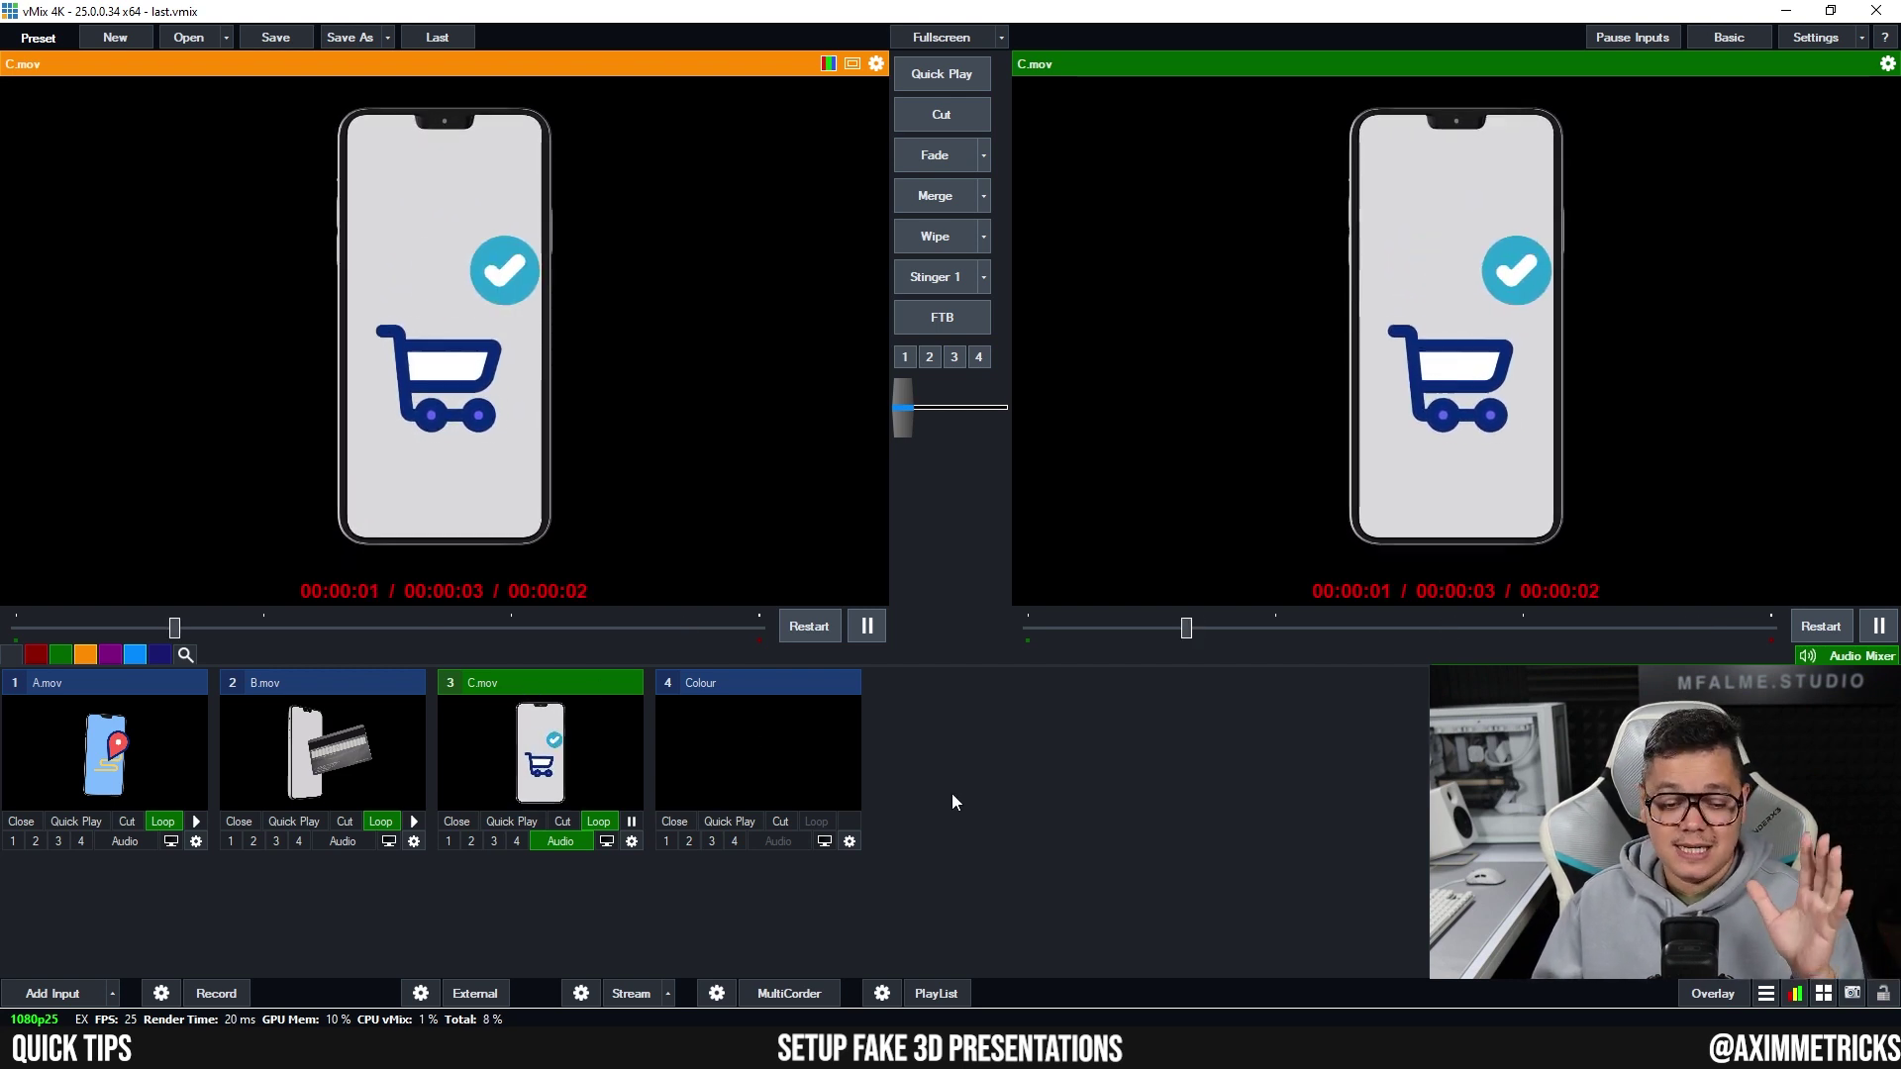
# - Open Output 1's NDI stream settings through External's Output / NDI / SRT Settings
pyautogui.click(421, 994)
pyautogui.click(488, 945)
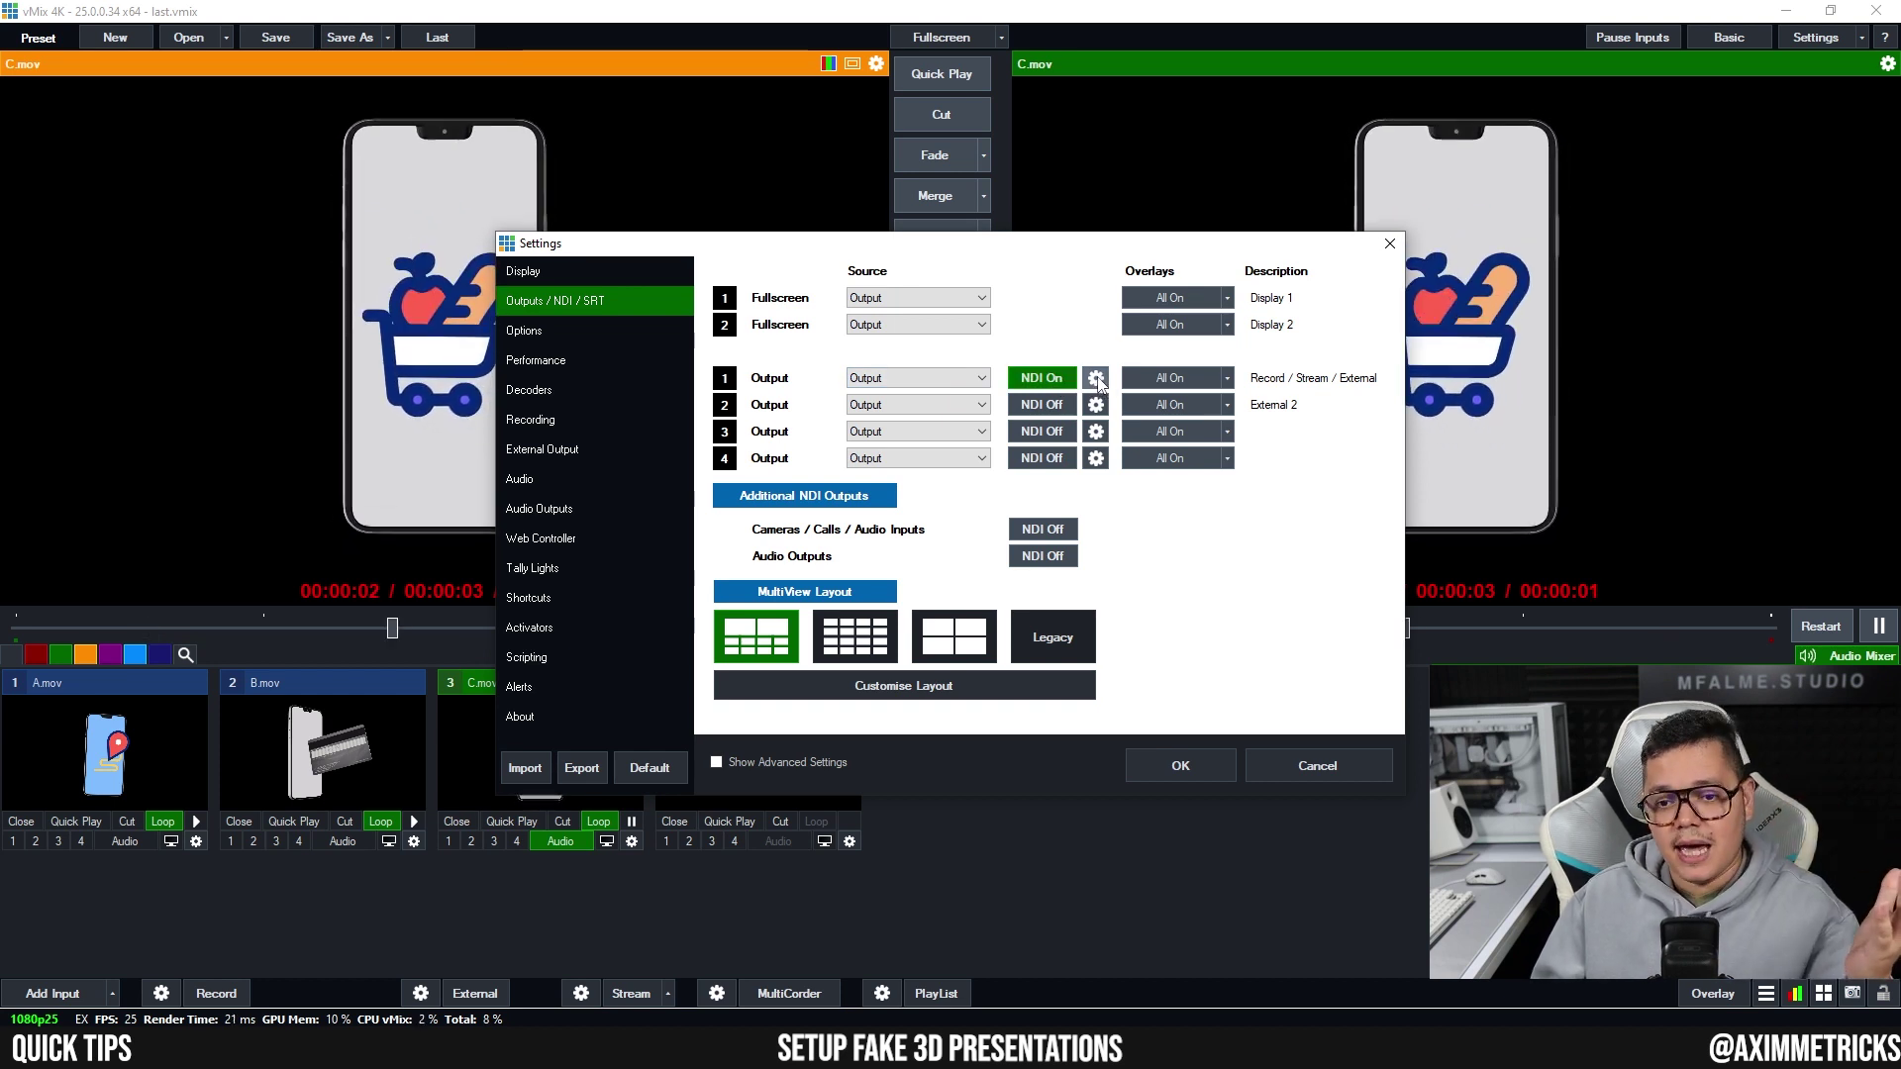
pyautogui.click(1096, 378)
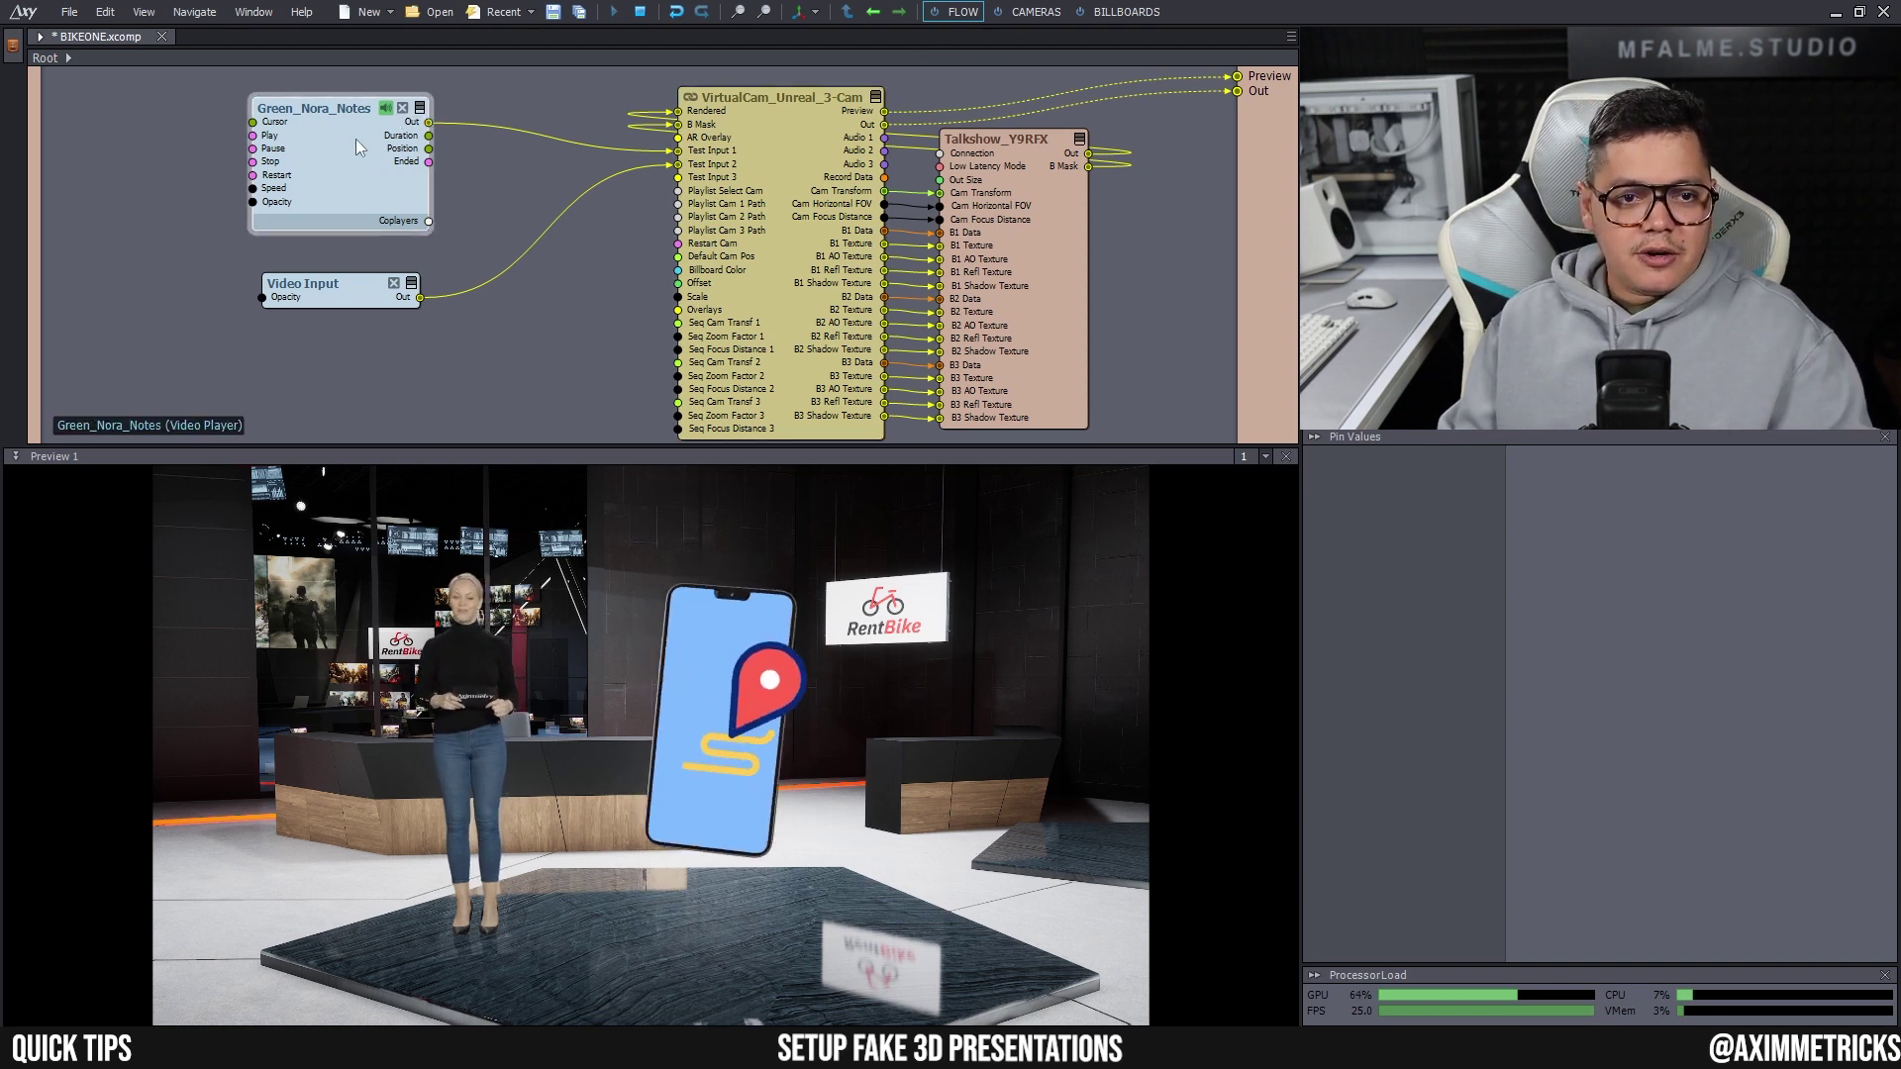
# - Preview the Green_Nora_Notes presenter video from its Out pin in the FLOW view
pyautogui.middleClick(430, 124)
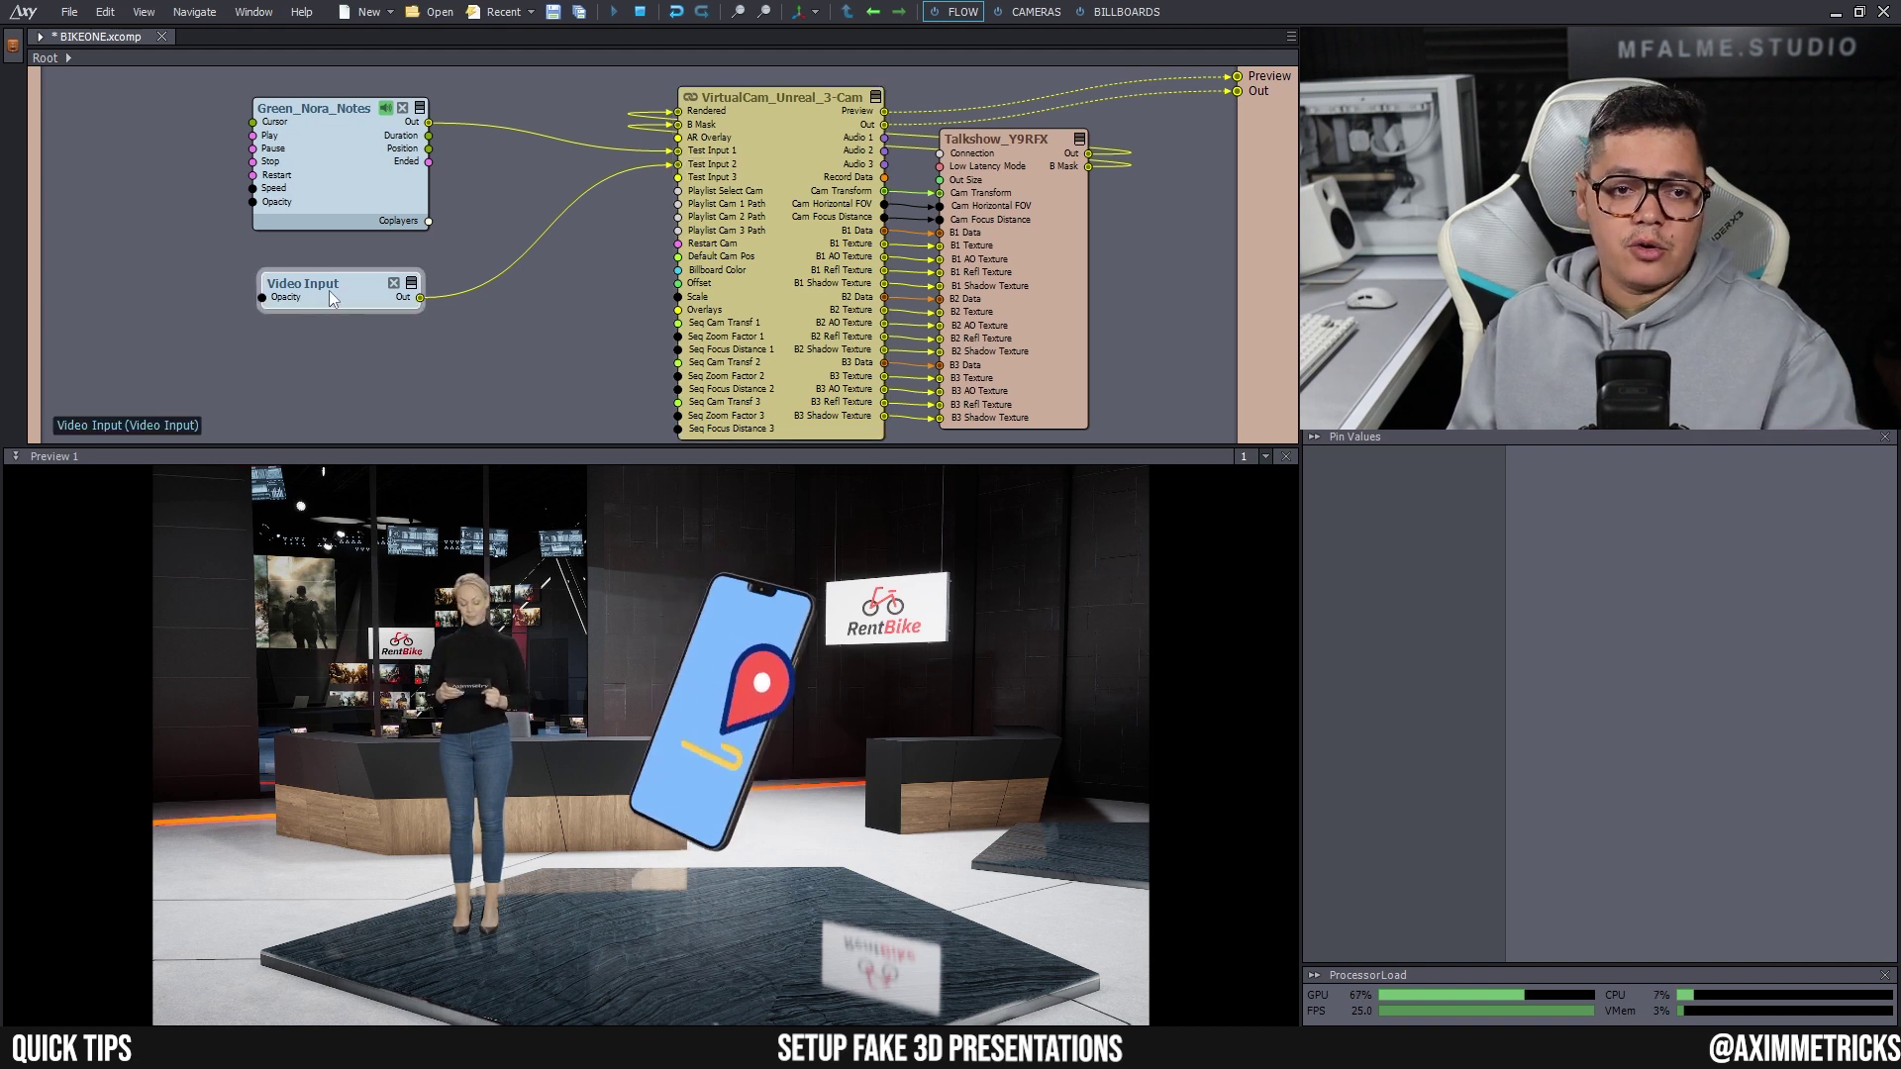
# - Start inserting a module from the graph's context menu, then close the module list back at Video Input
pyautogui.rightClick(189, 263)
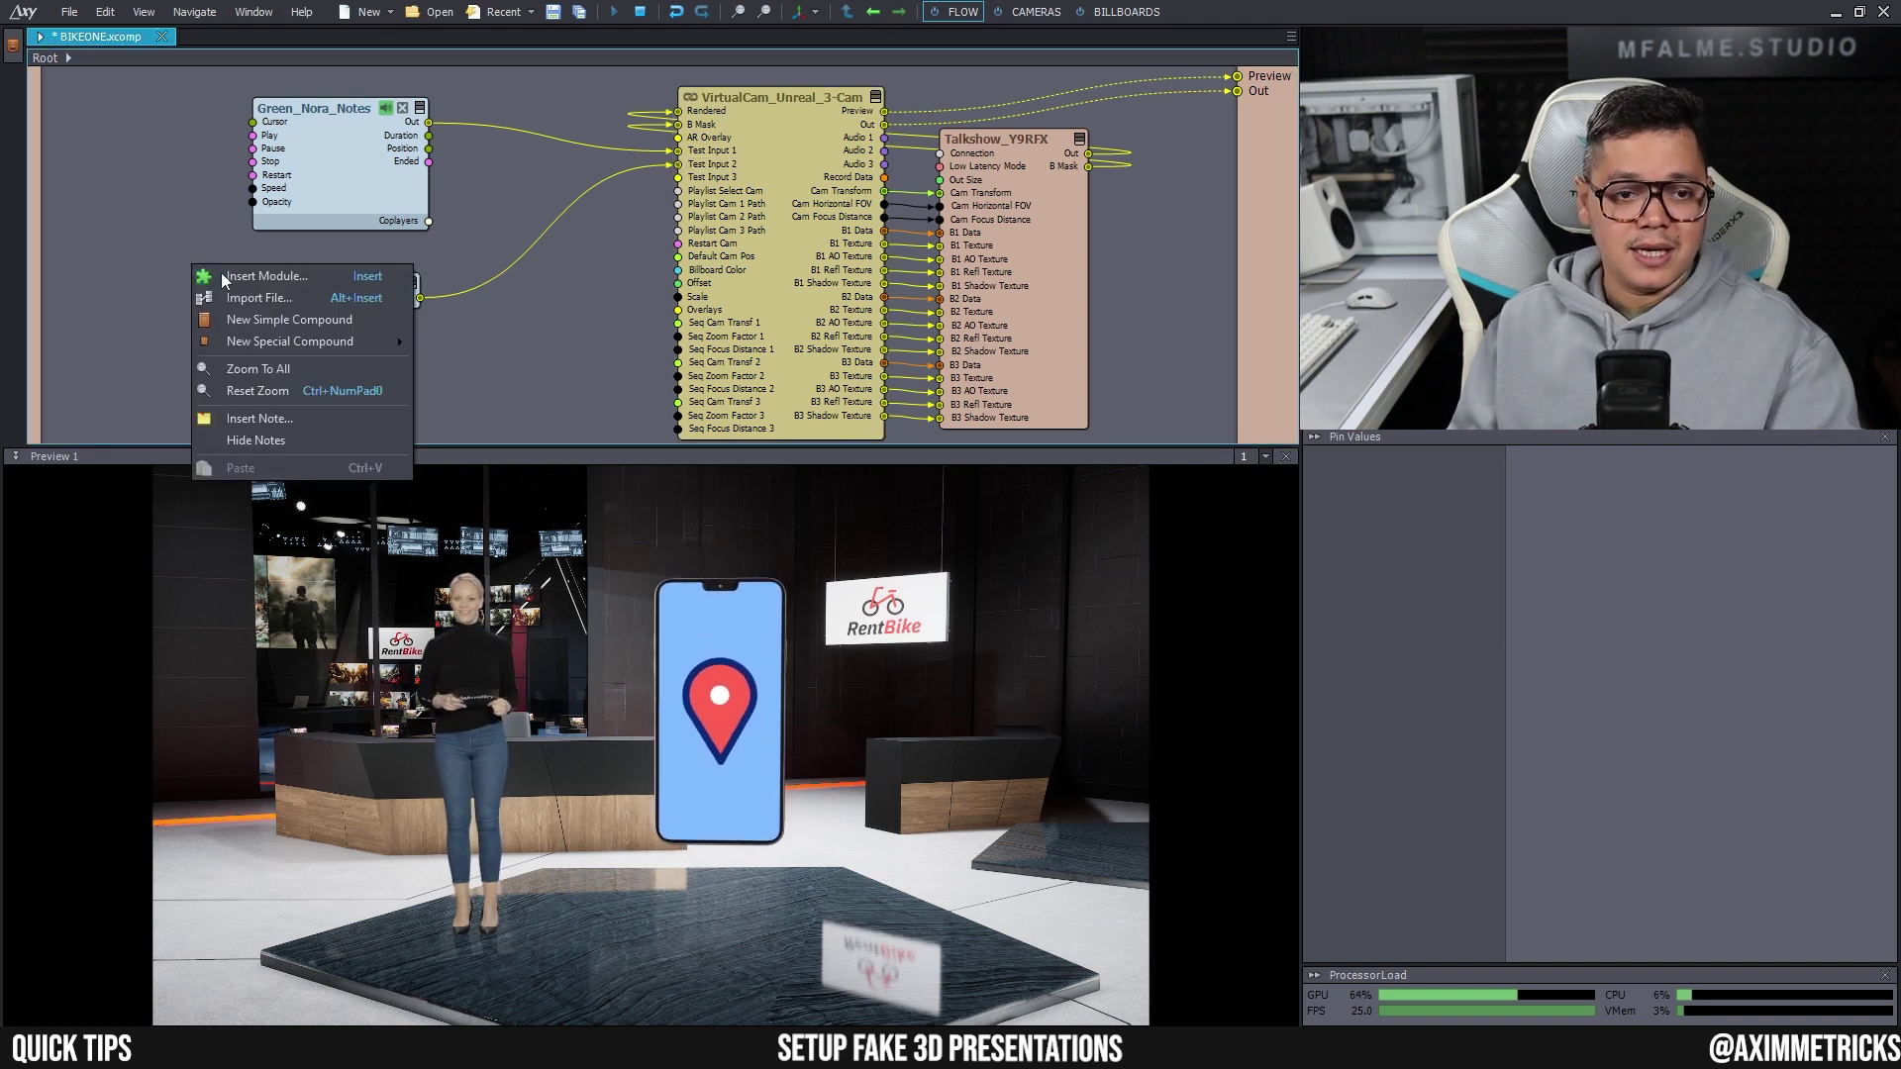
pyautogui.click(260, 286)
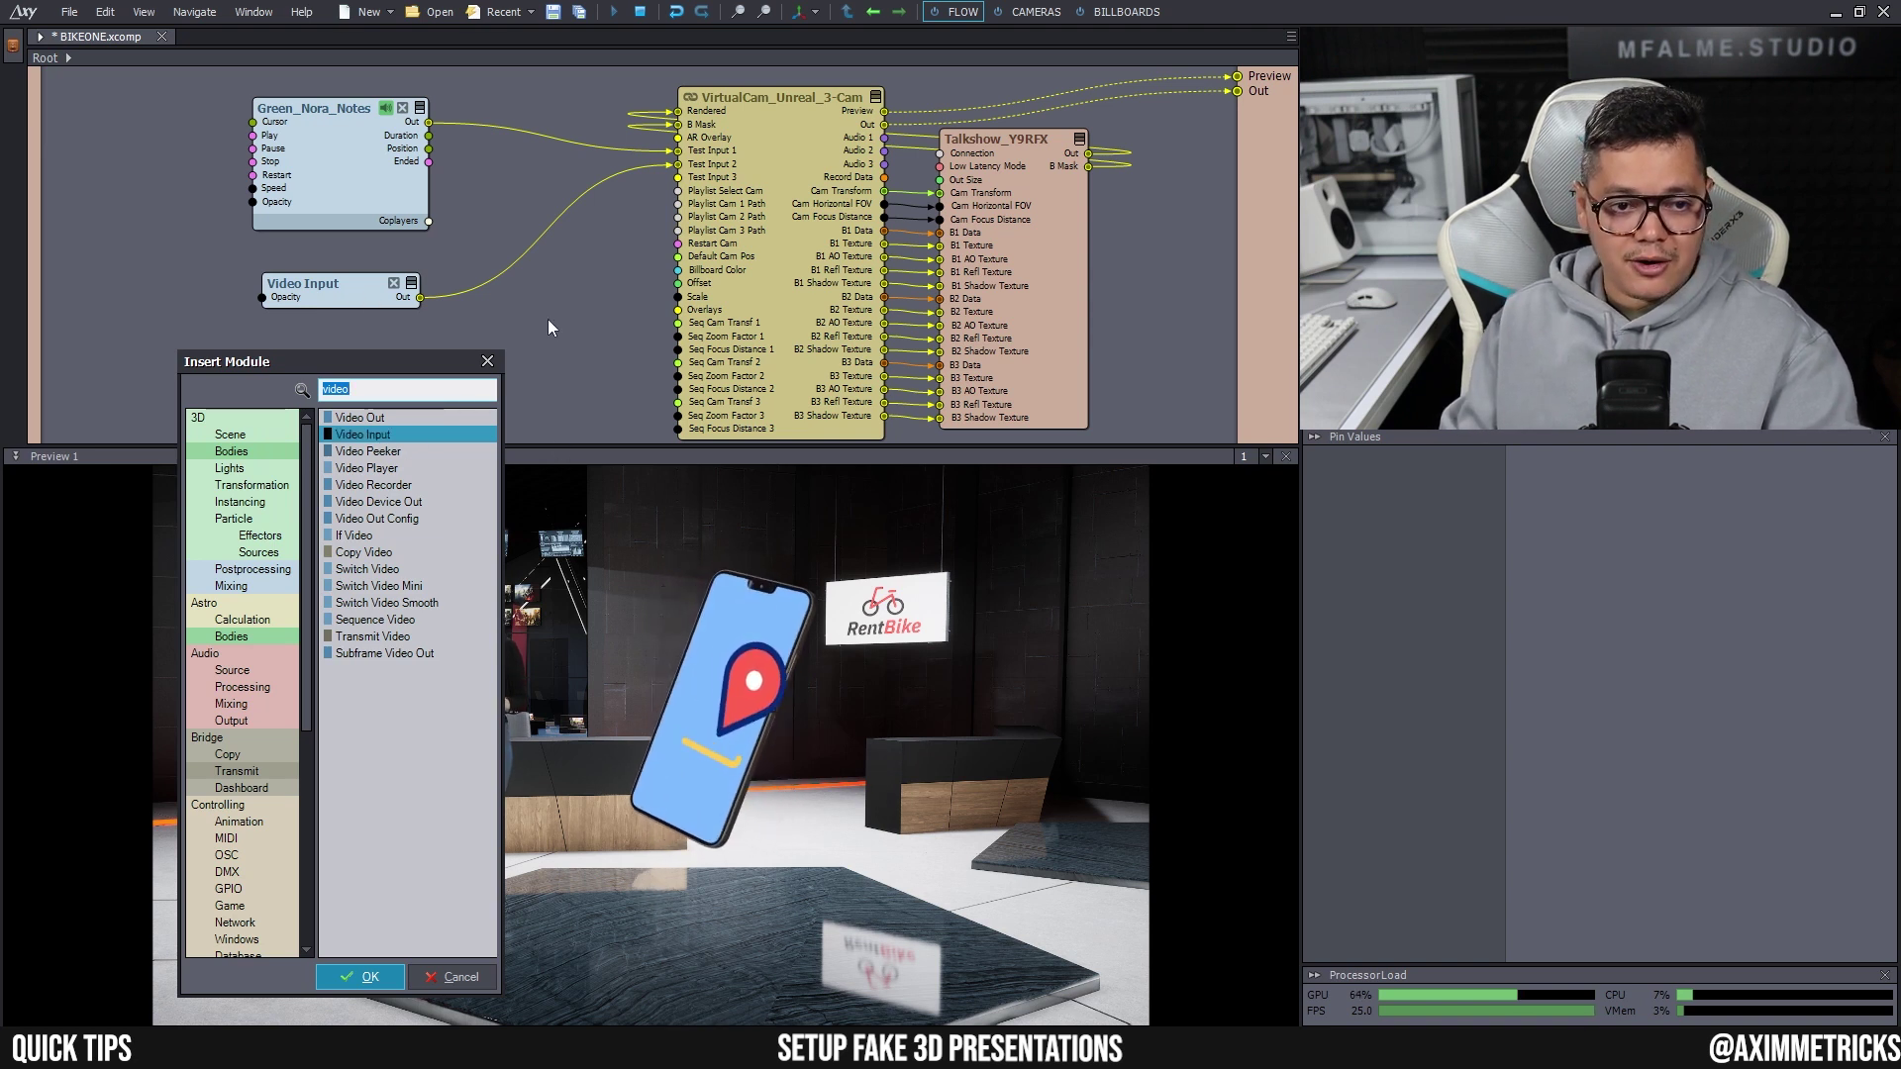
pyautogui.press('Escape')
pyautogui.click(359, 294)
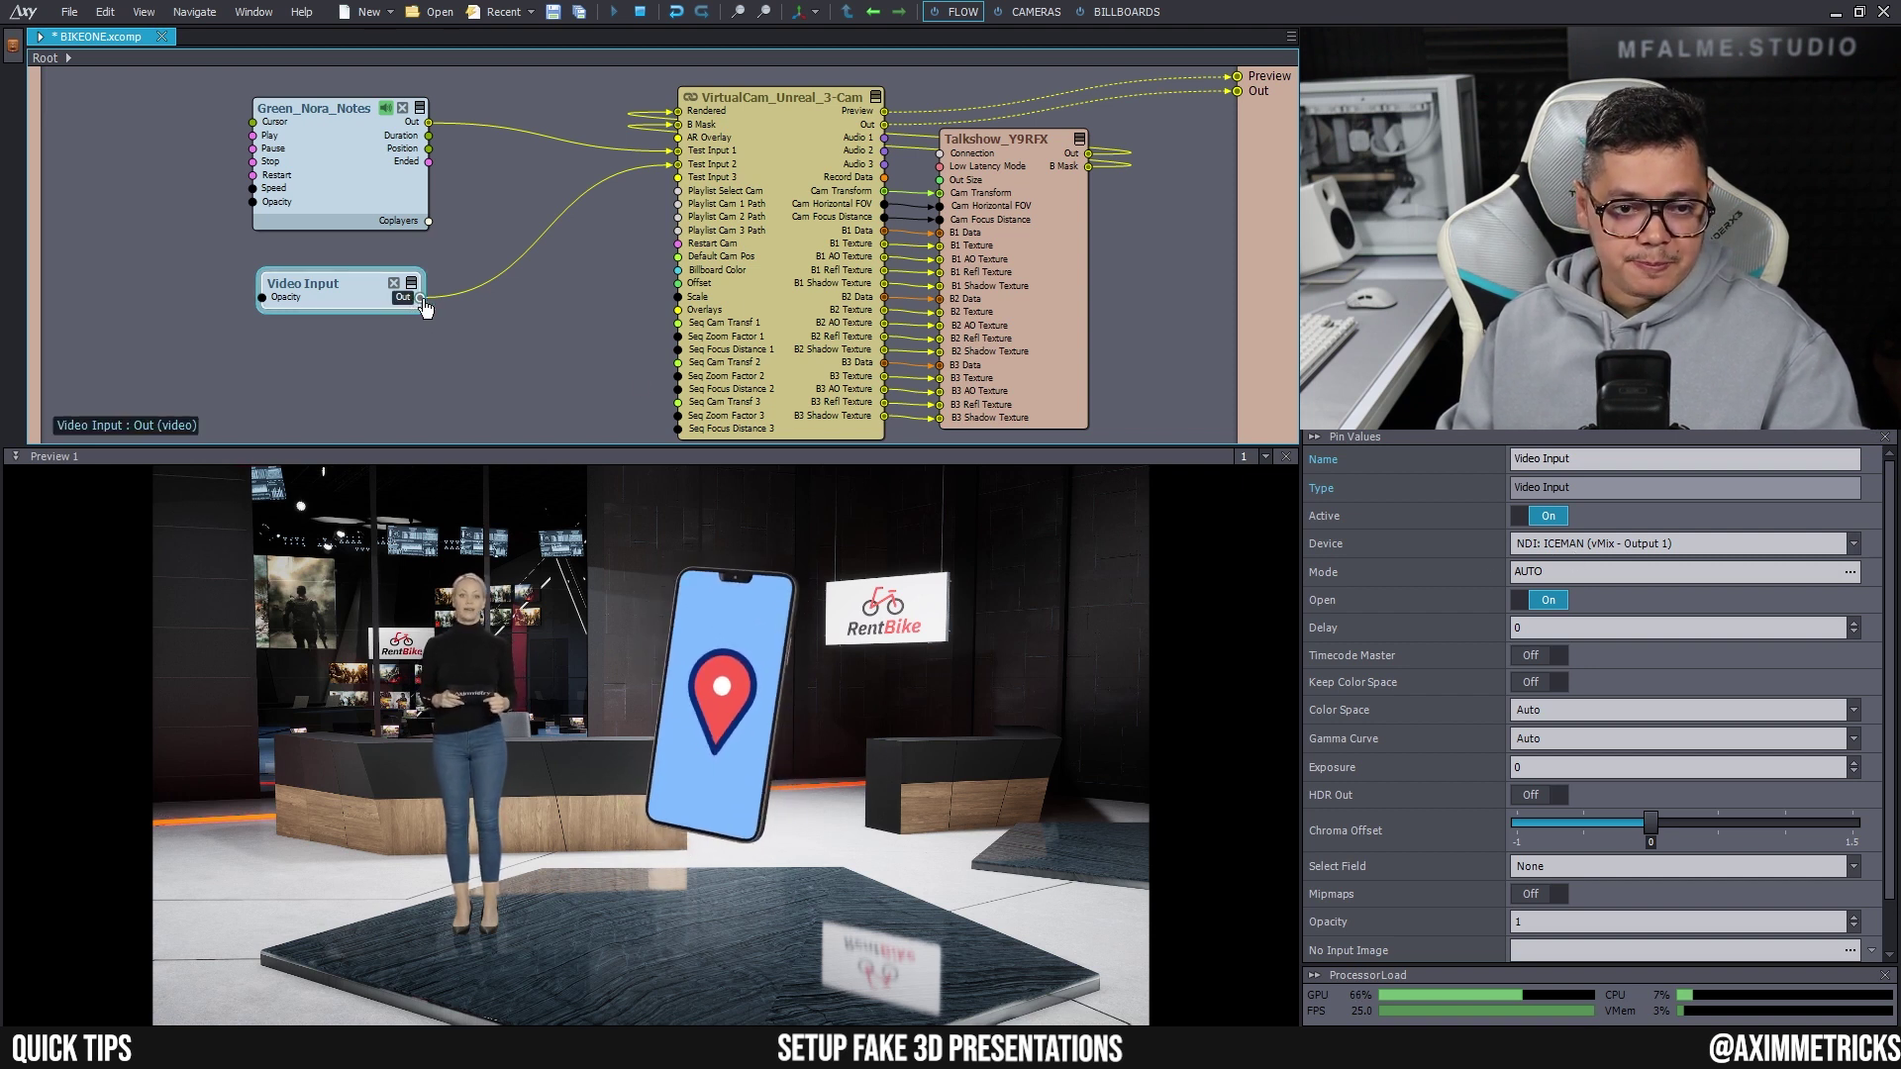
pyautogui.moveTo(423, 305)
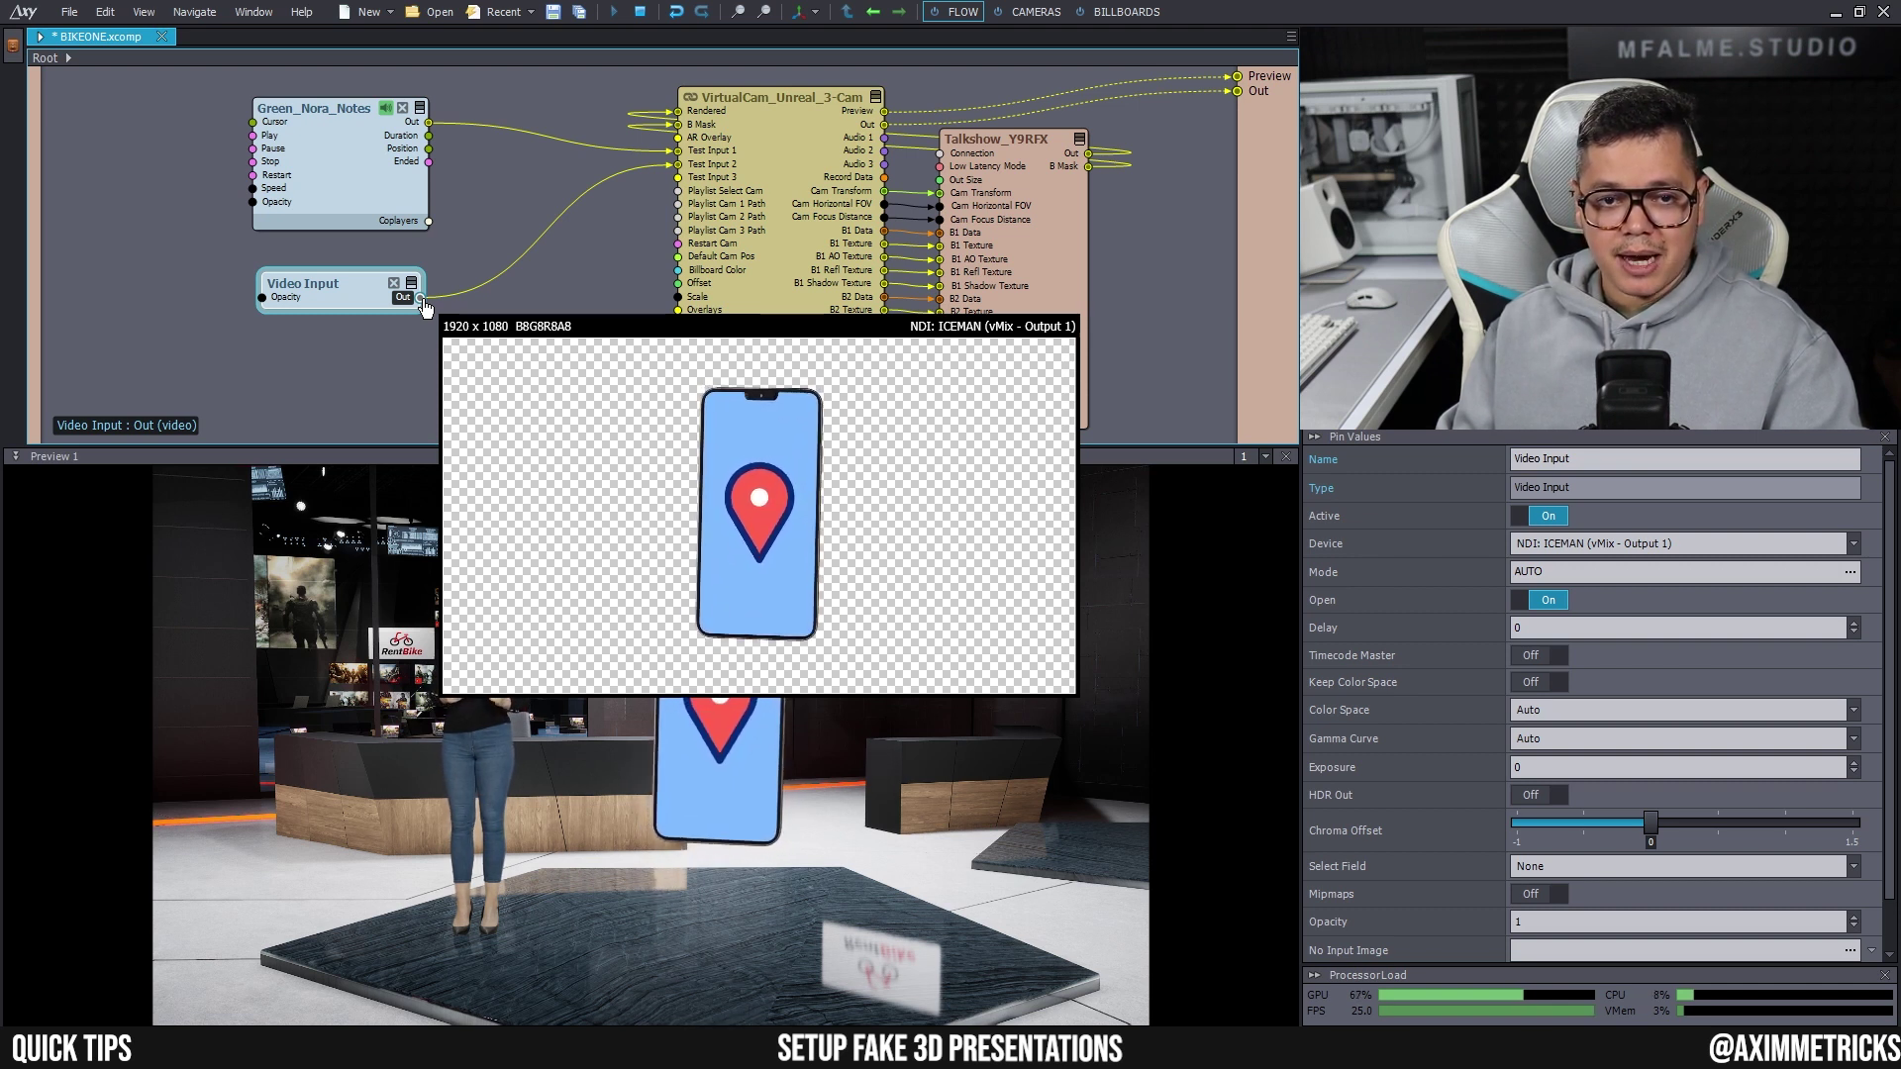
pyautogui.click(1126, 11)
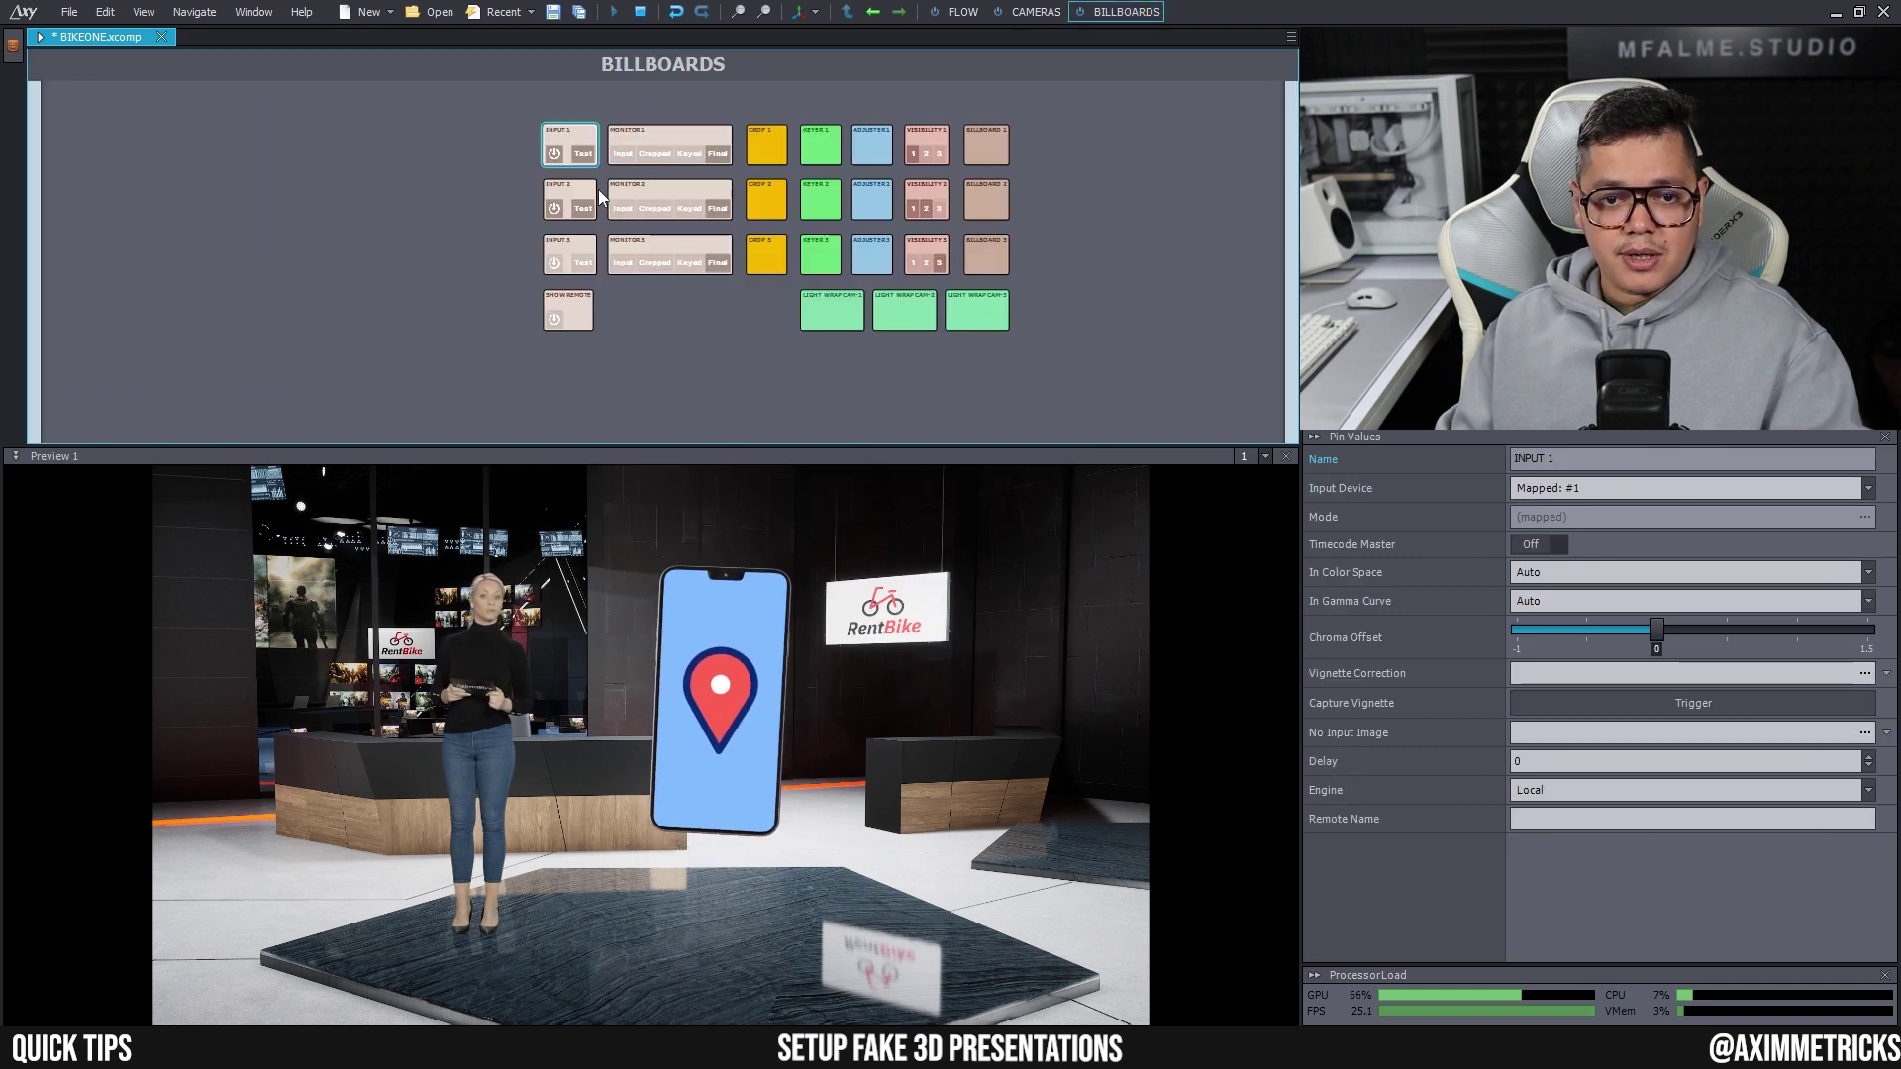
pyautogui.click(829, 203)
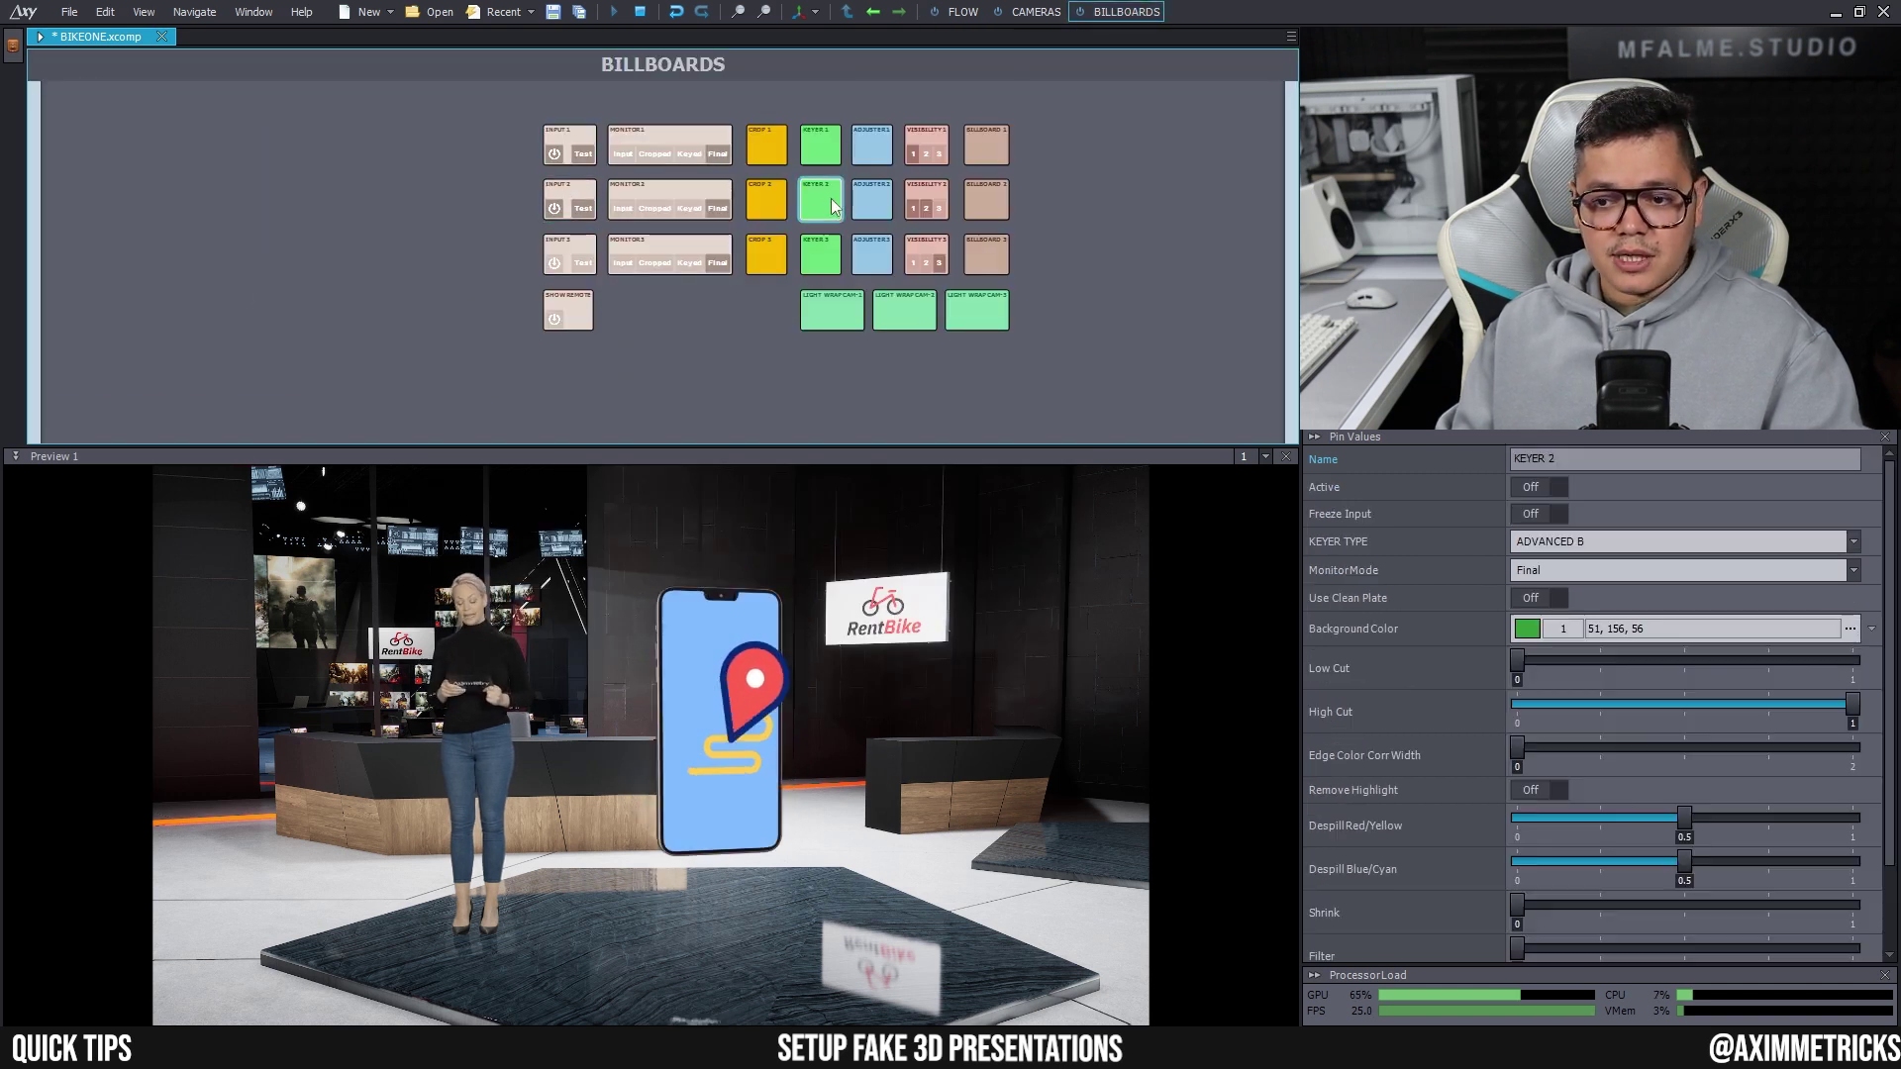
pyautogui.click(1540, 489)
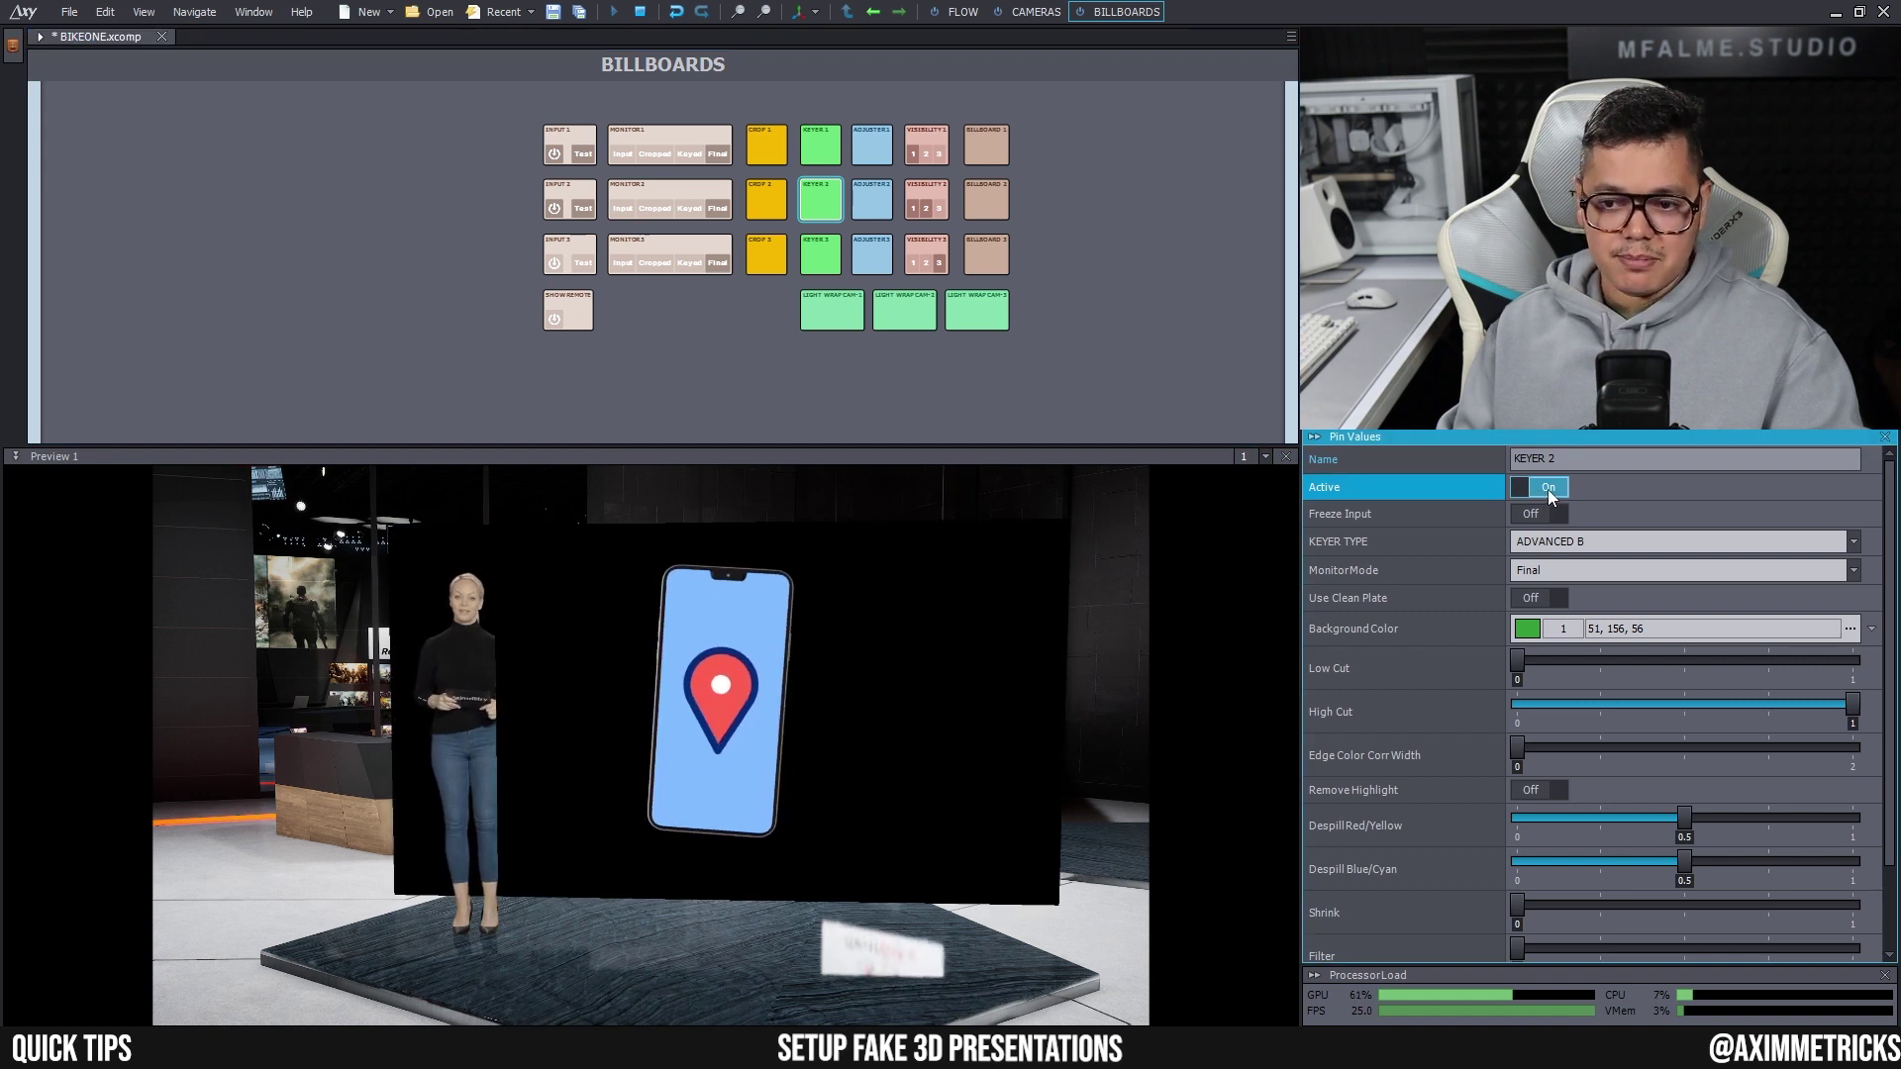
pyautogui.click(1547, 490)
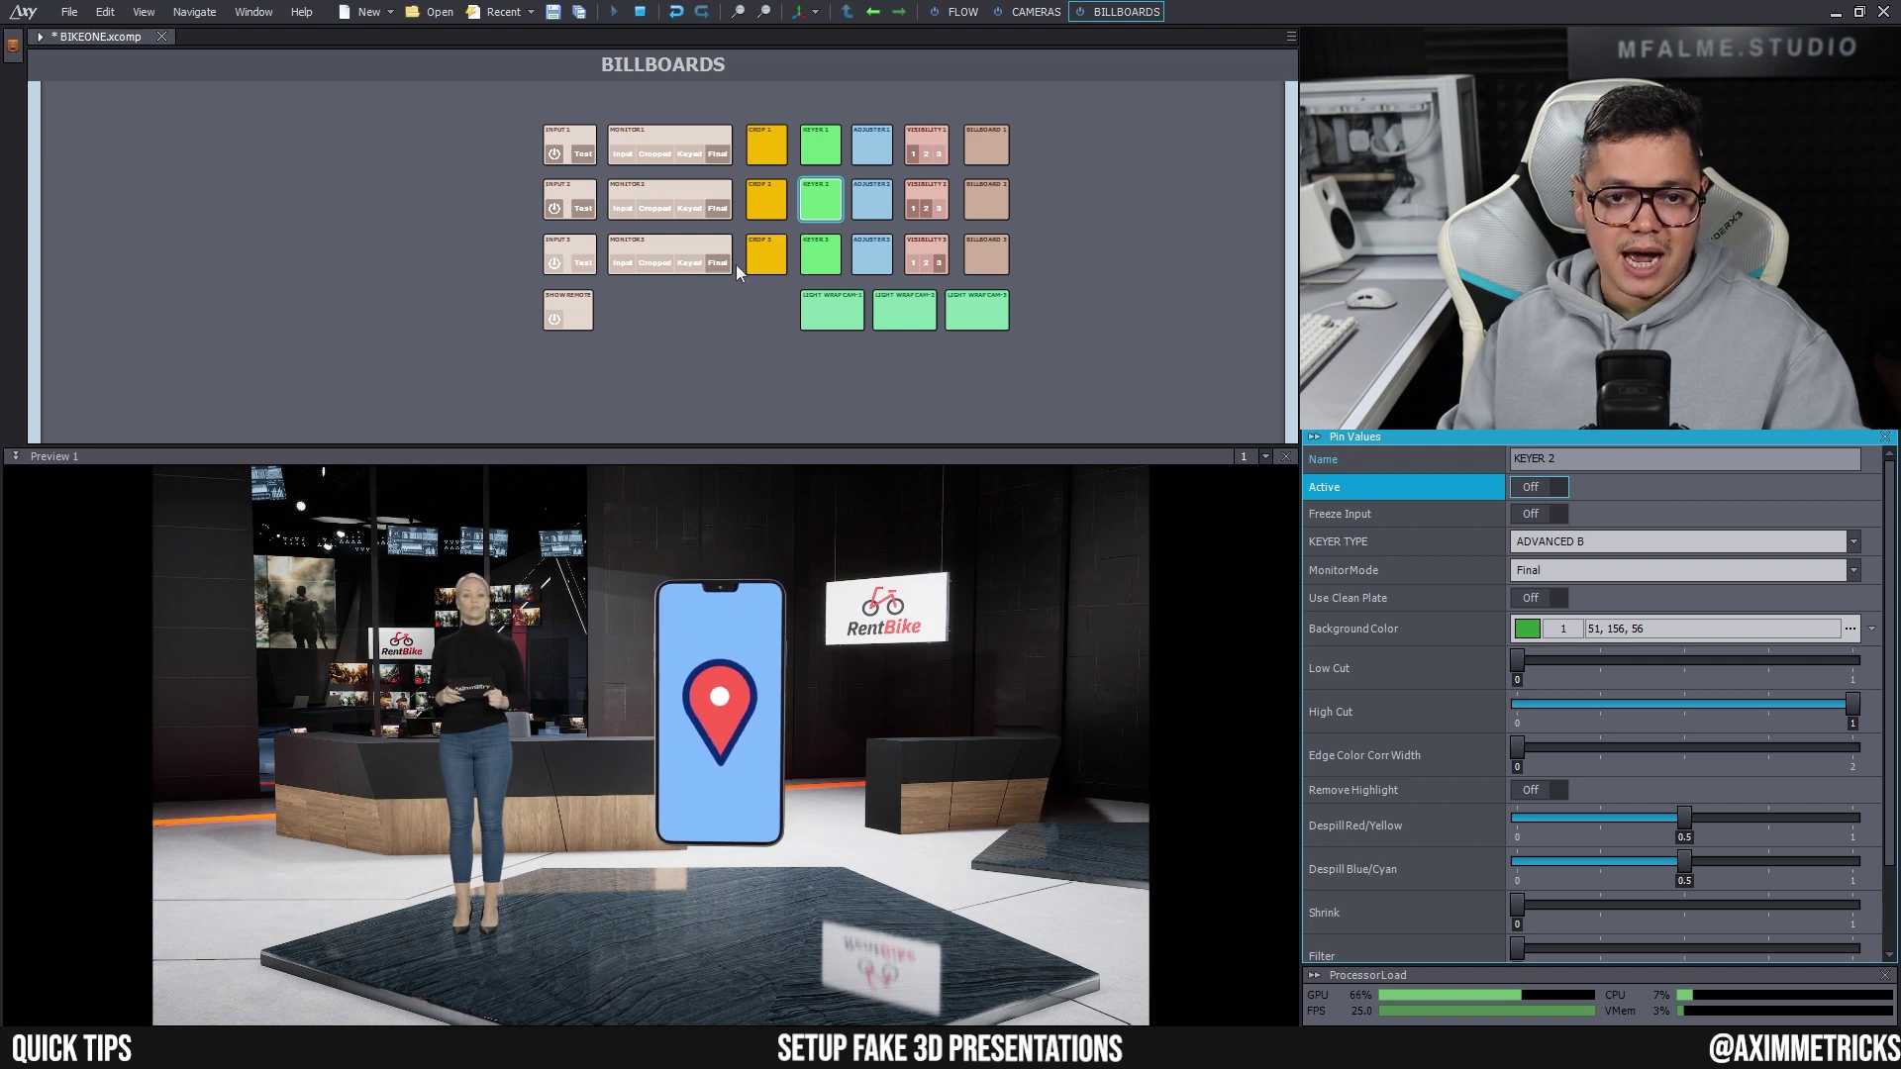
pyautogui.click(1113, 222)
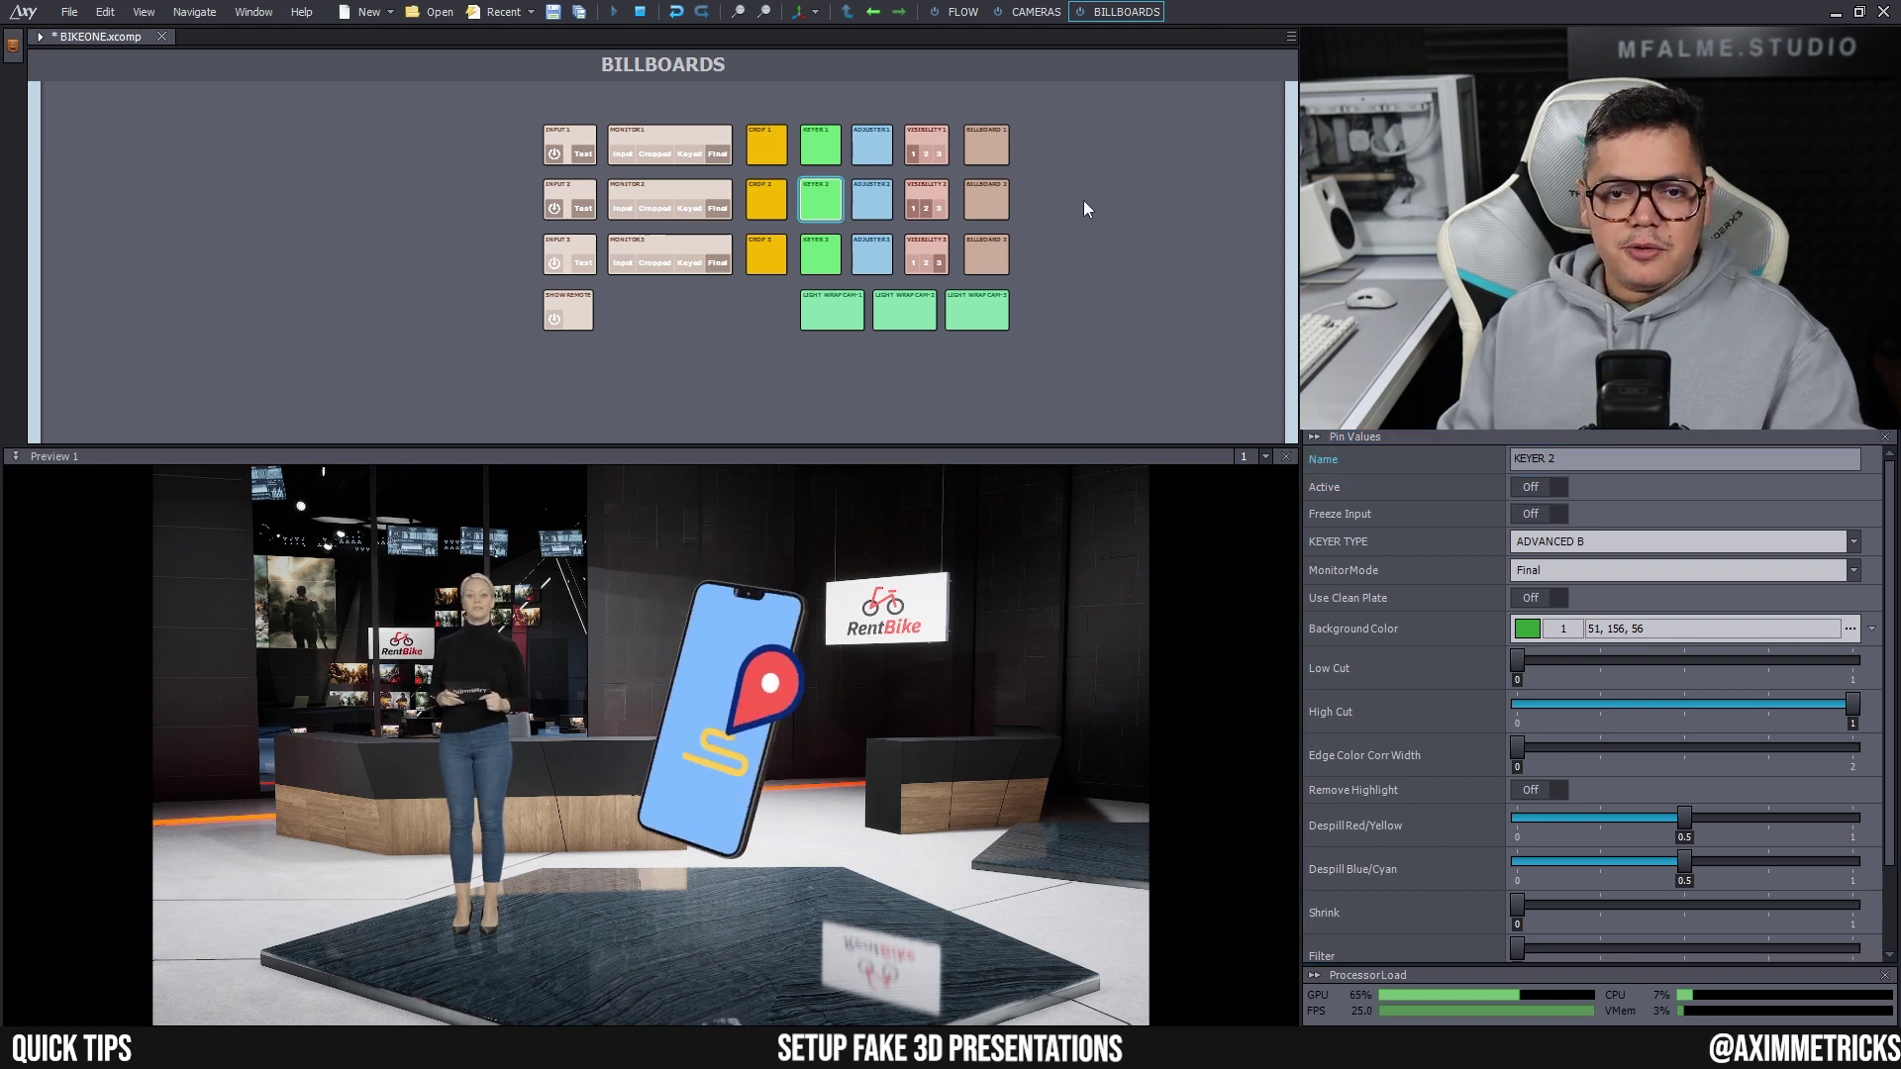
pyautogui.scroll(1, 1073, 216)
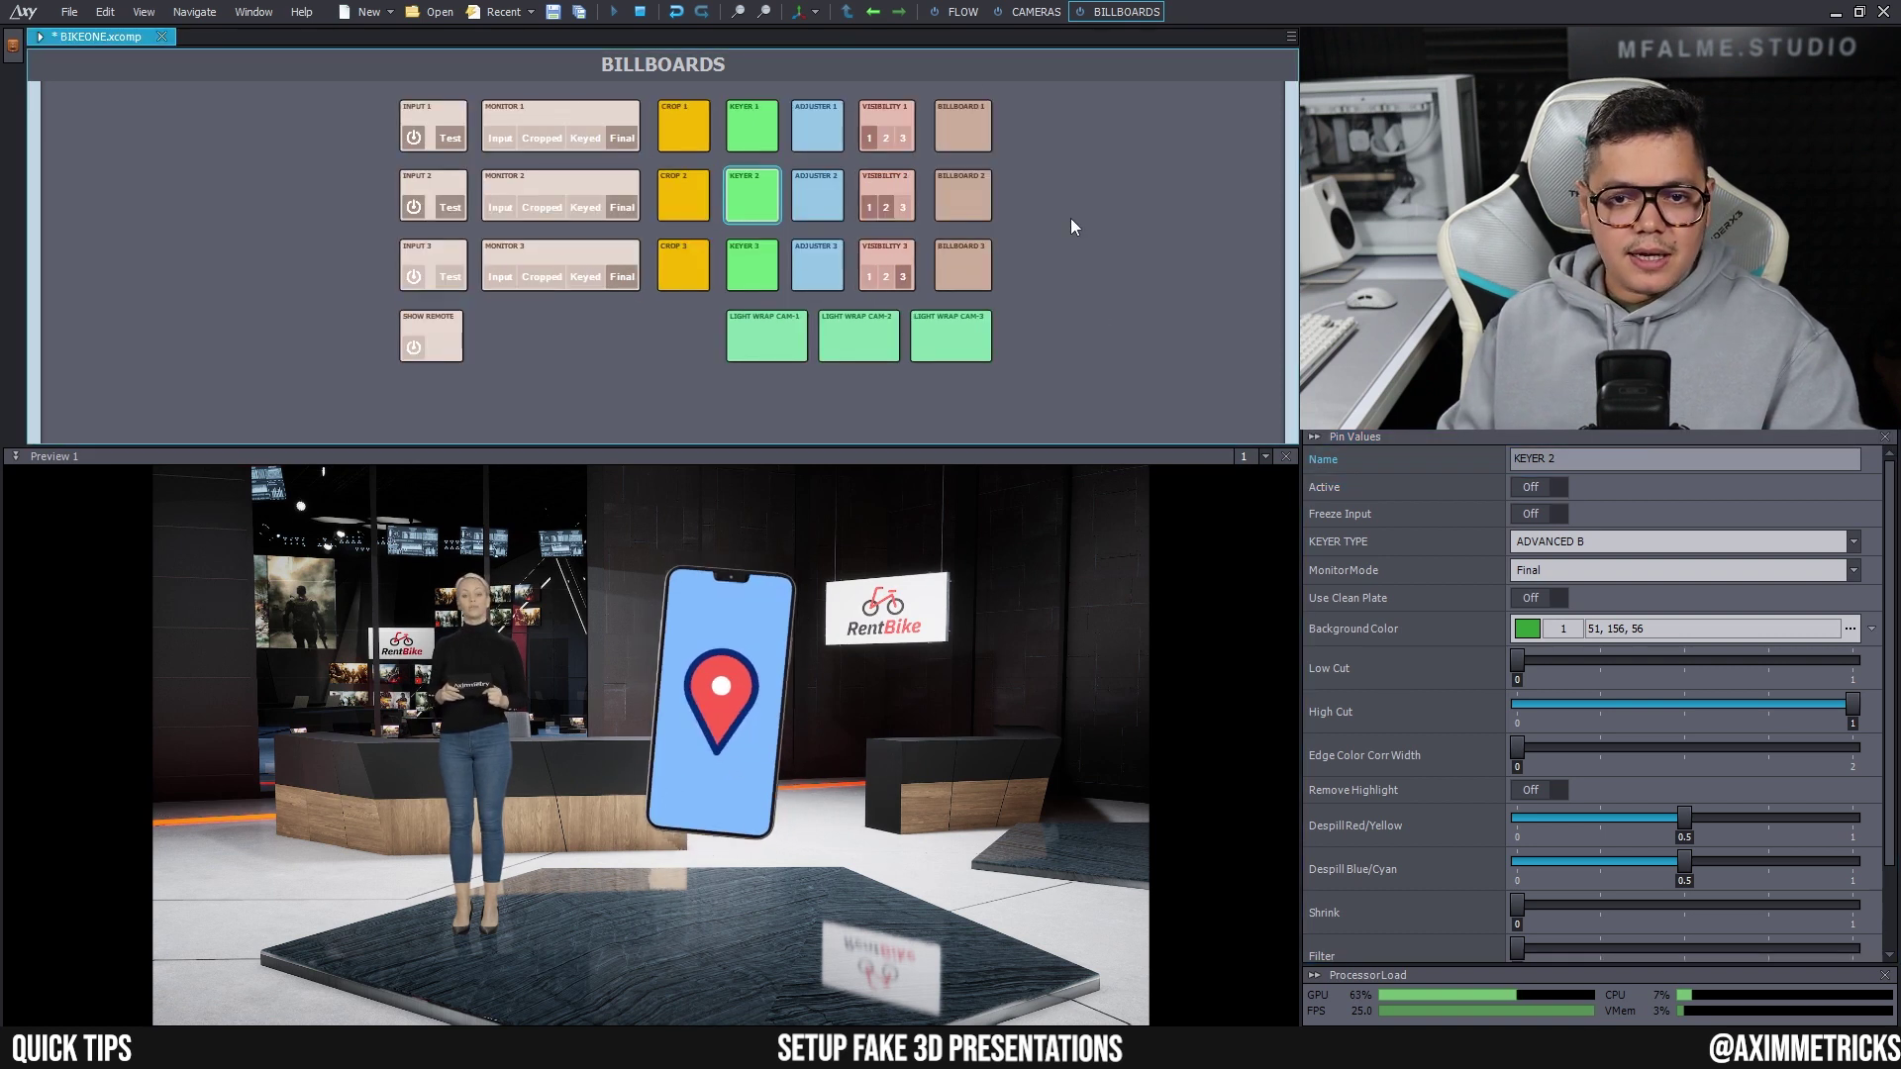
# - Toggle Billboard 2's VISIBILITY buttons until the floating phone shows in the preview
pyautogui.click(959, 194)
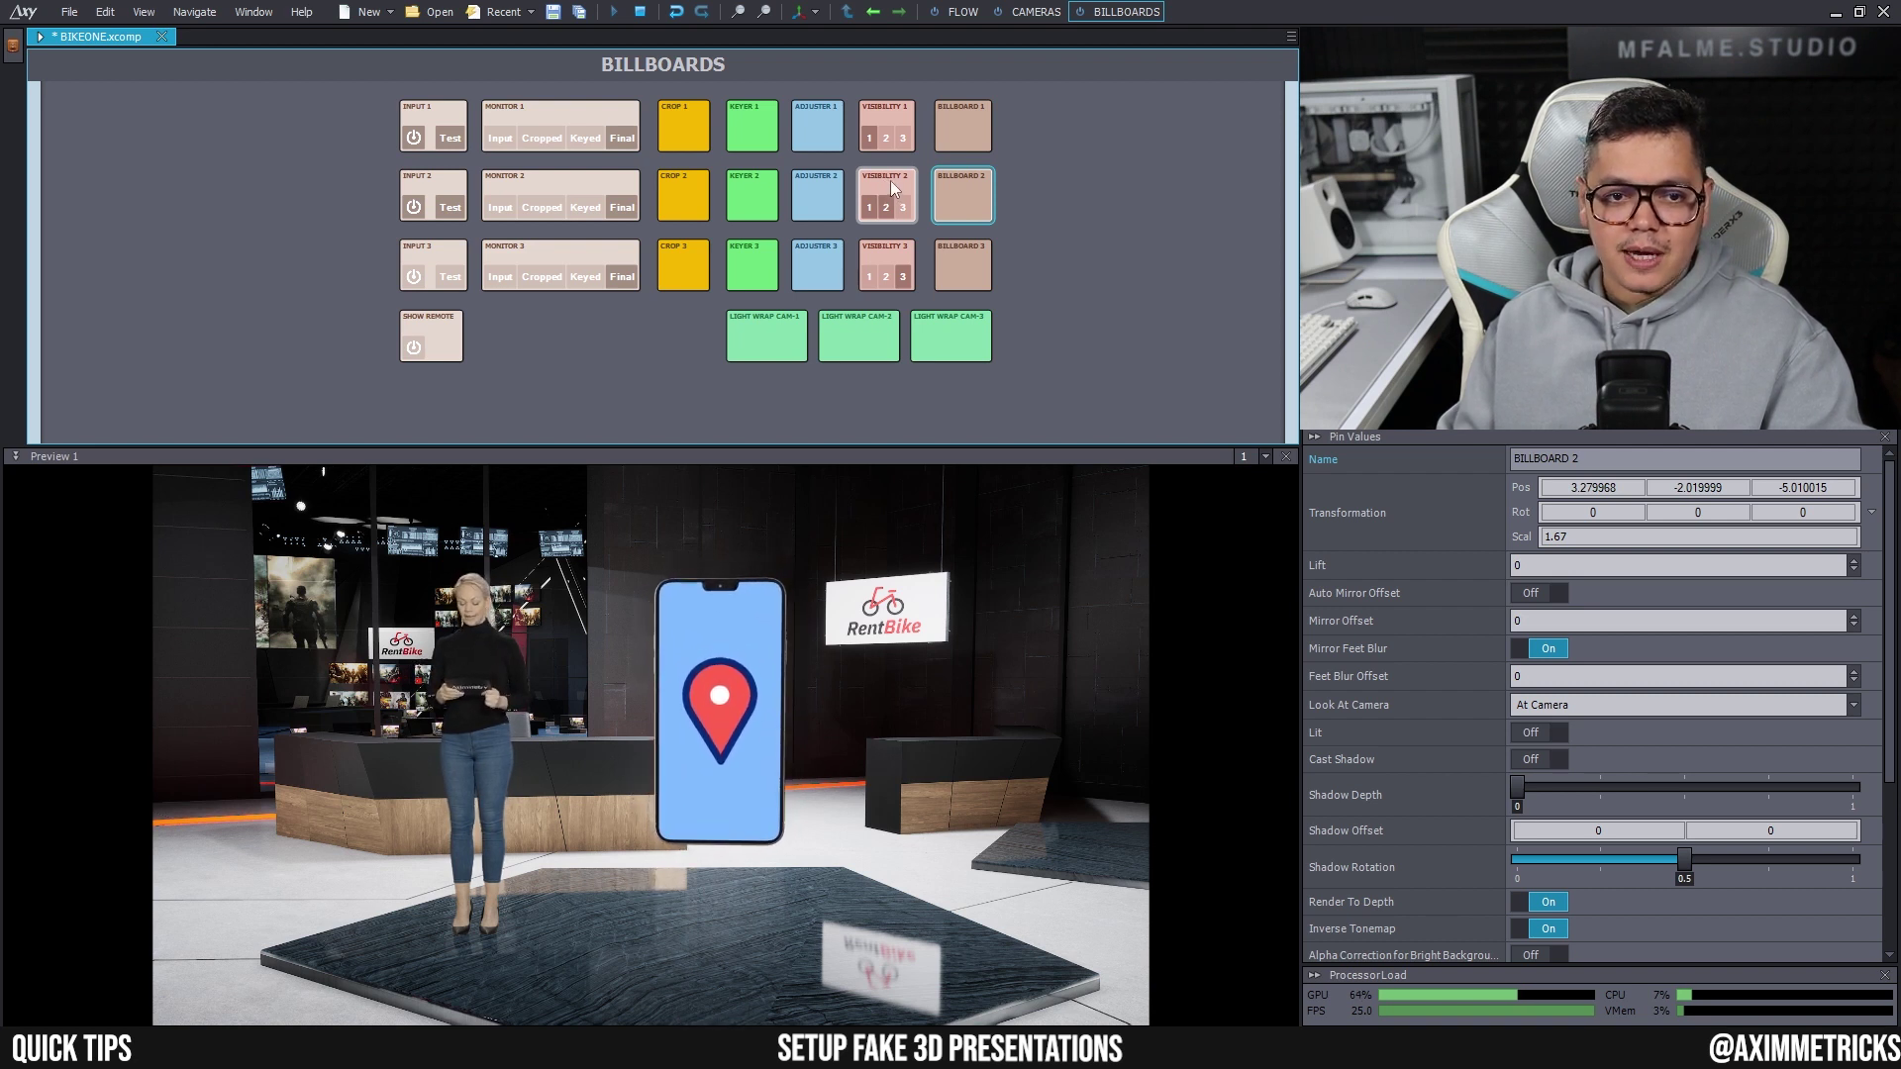
pyautogui.click(903, 207)
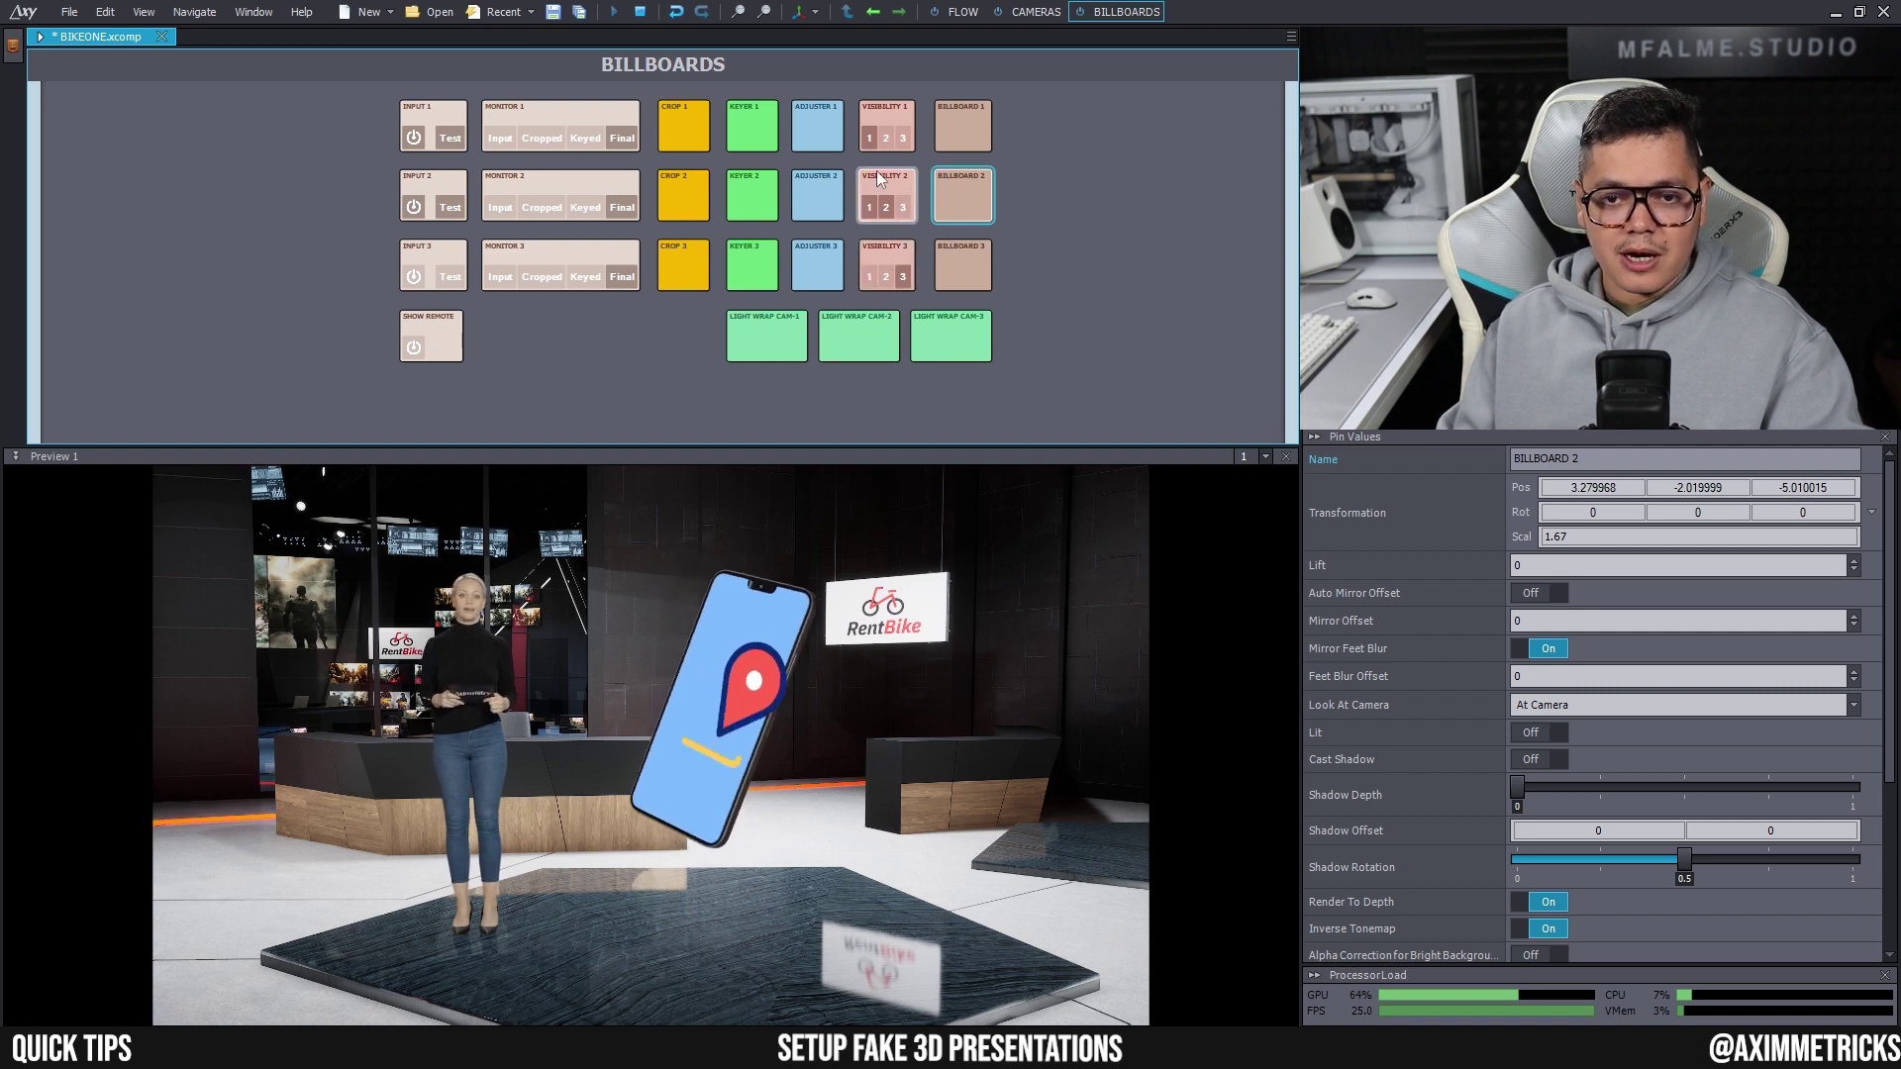
pyautogui.click(885, 210)
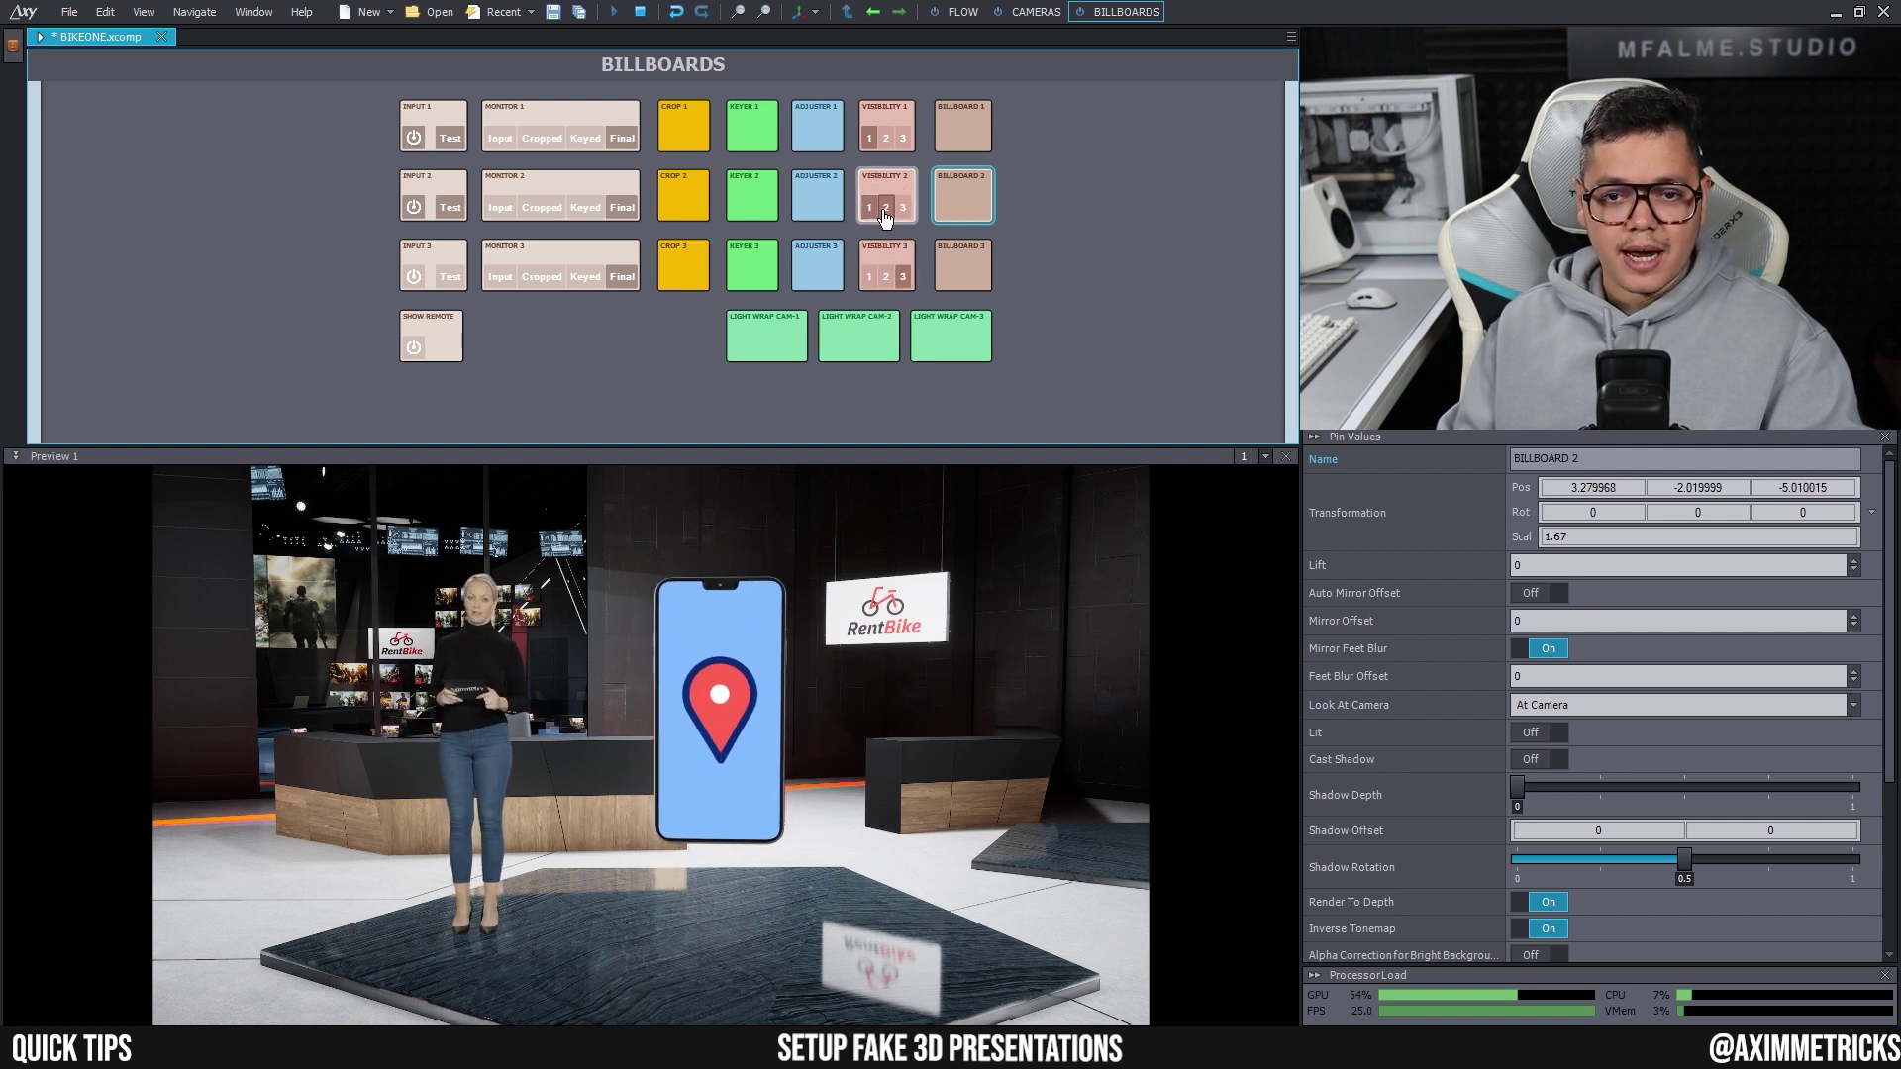
pyautogui.click(1025, 13)
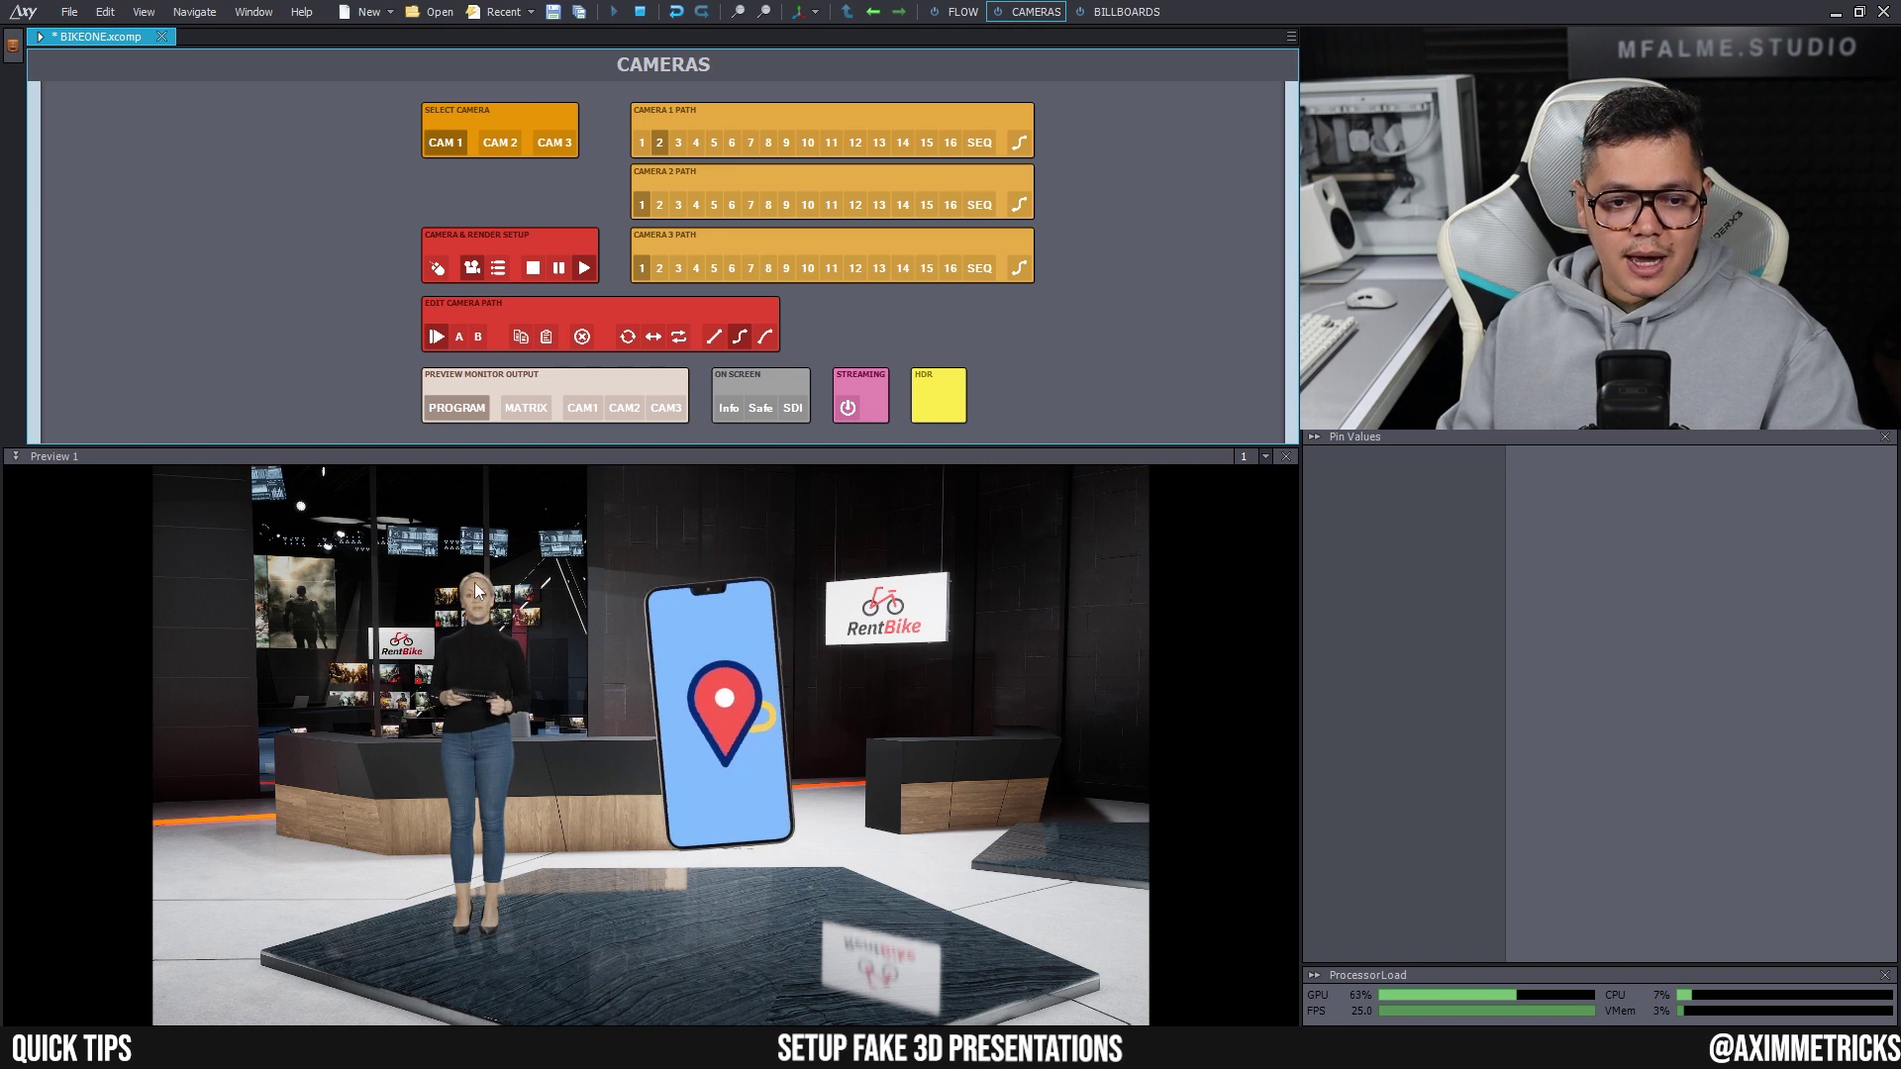
pyautogui.click(1124, 12)
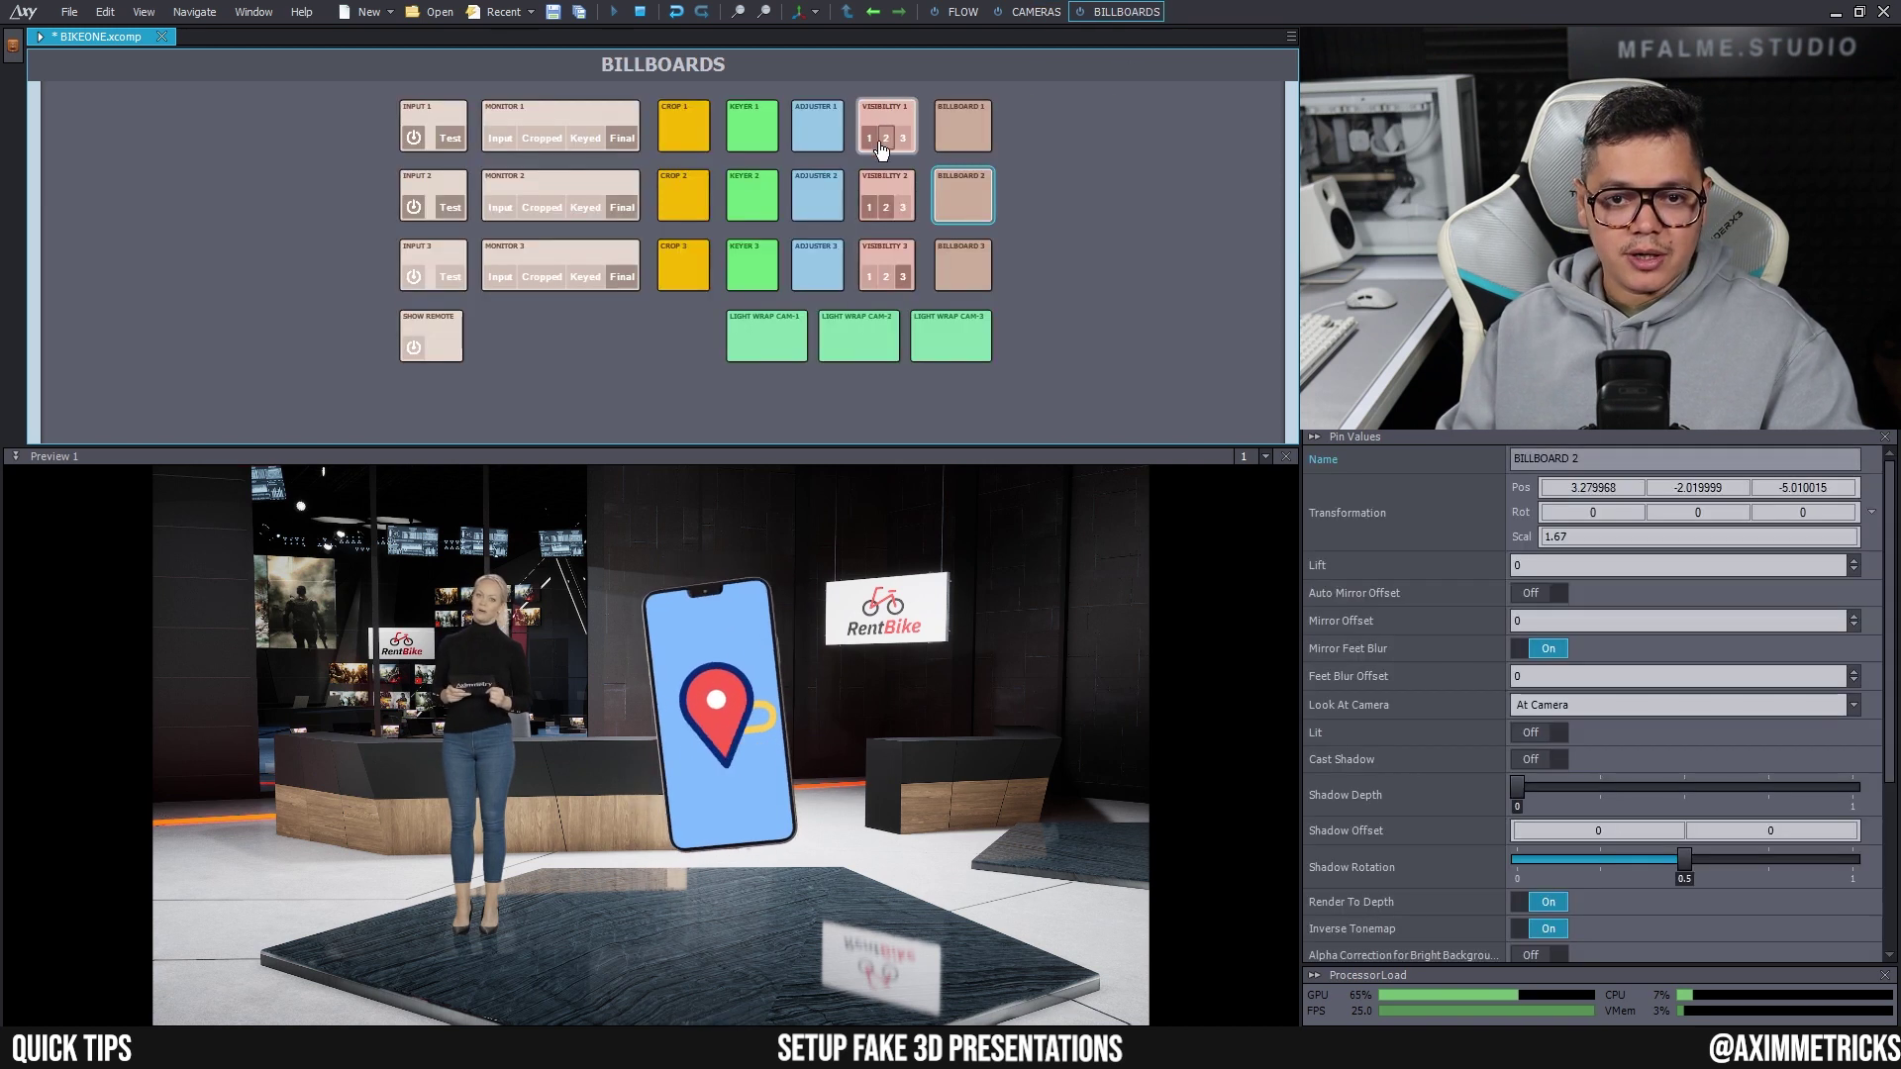
pyautogui.click(872, 214)
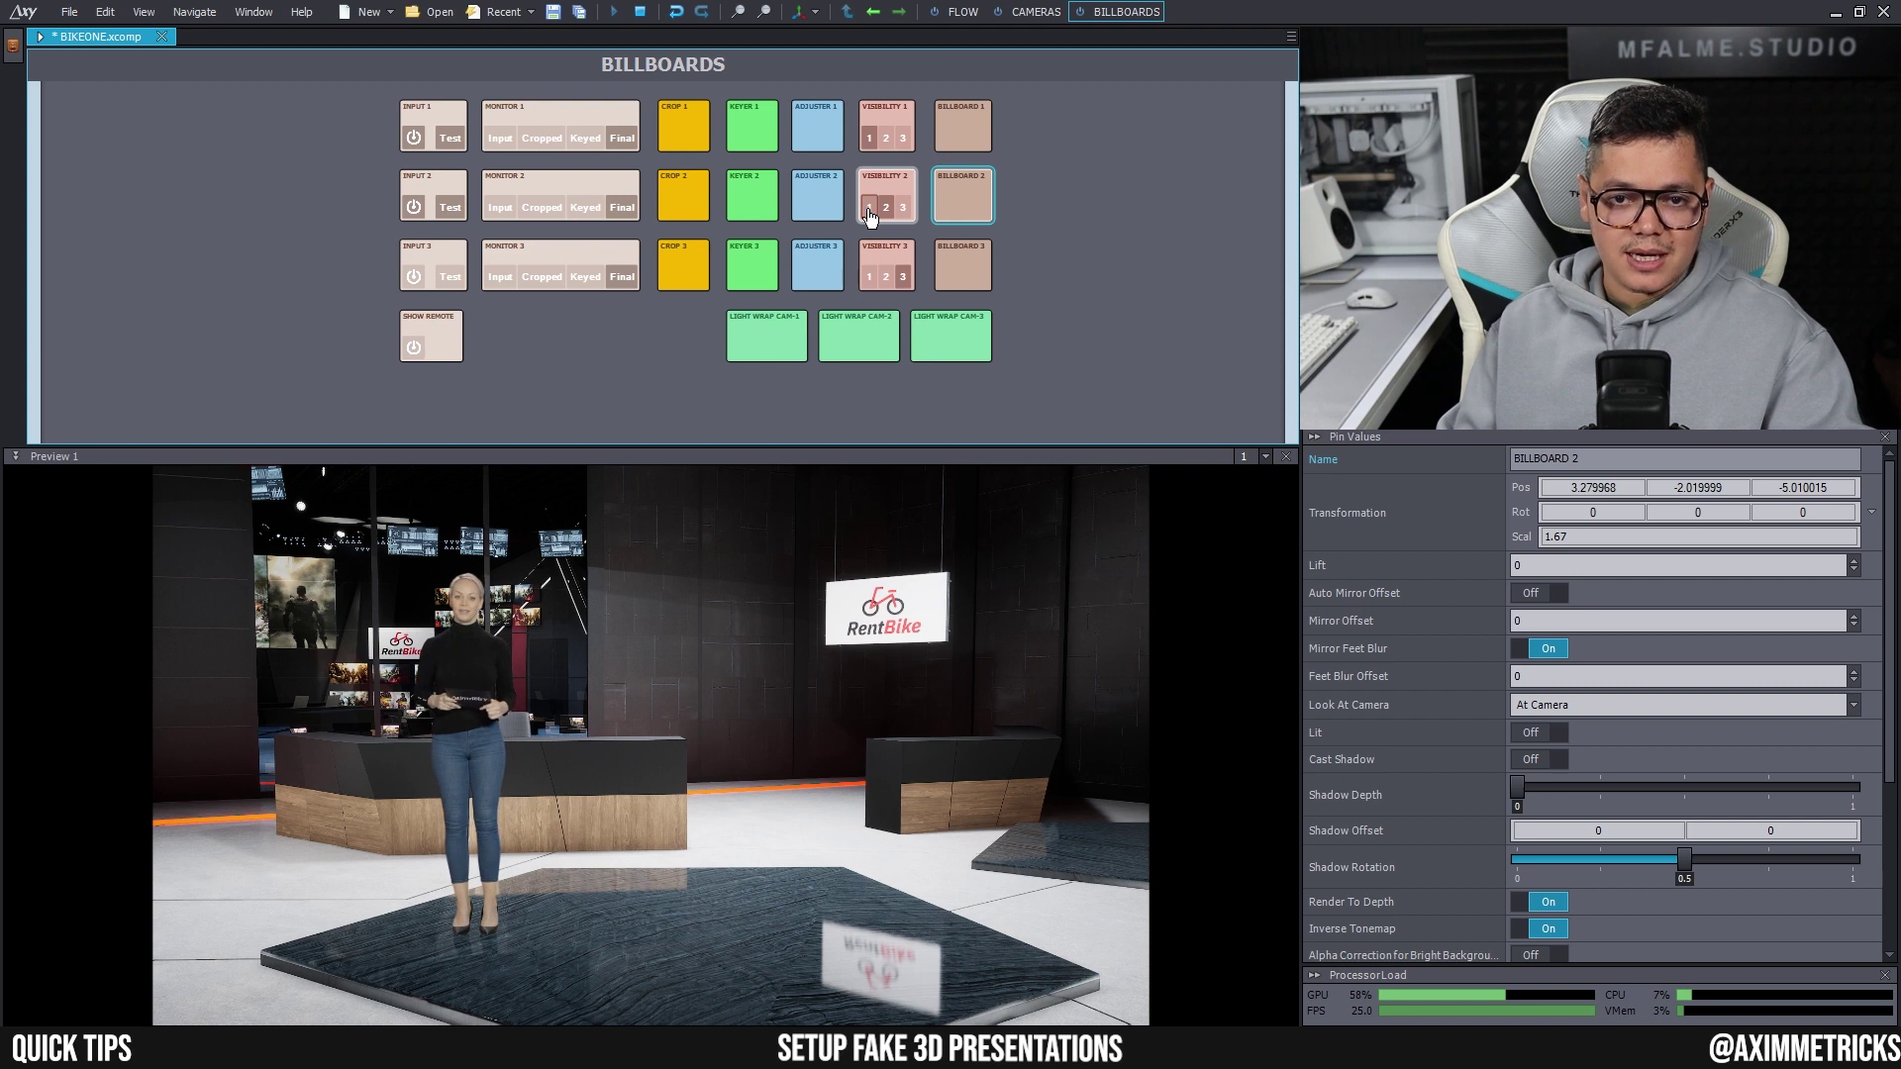
pyautogui.click(869, 210)
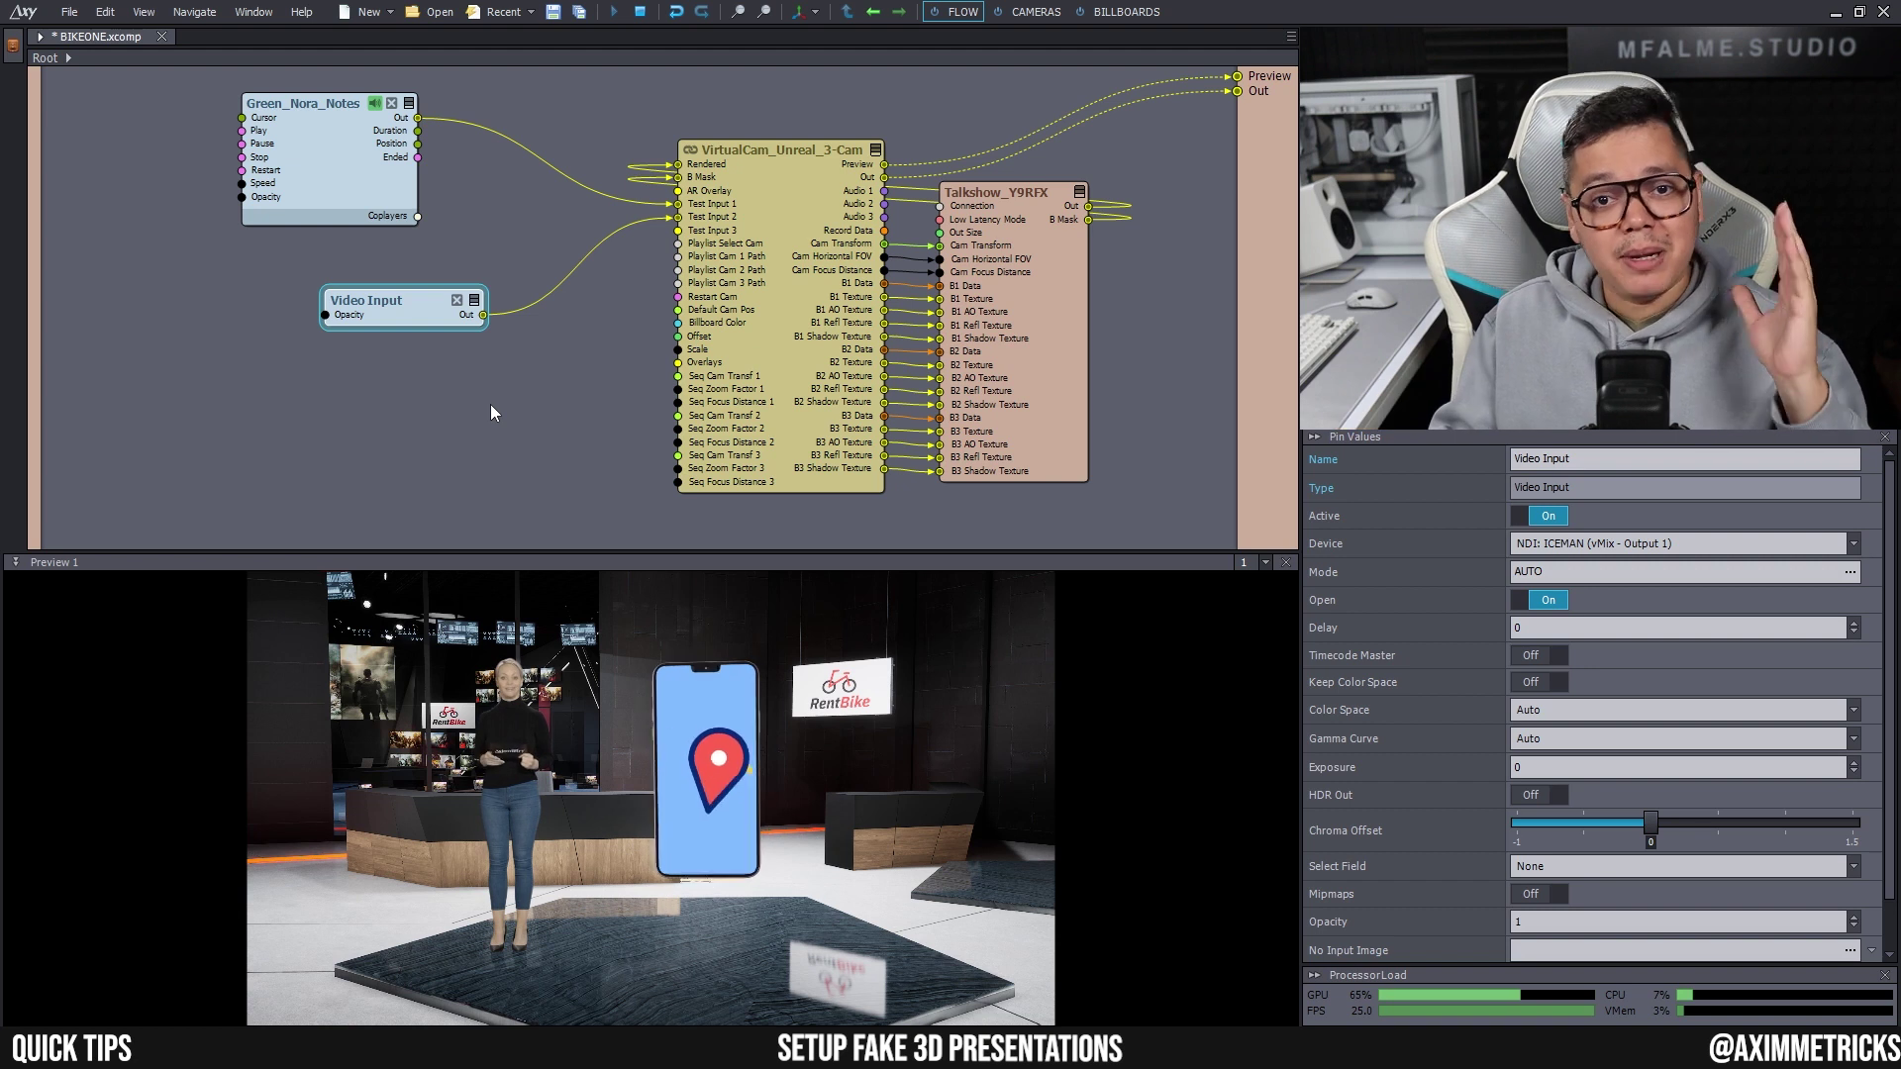
# - Delete the NDI Video Input node, insert a Switch Video module and place it beside the camera compound
pyautogui.click(406, 310)
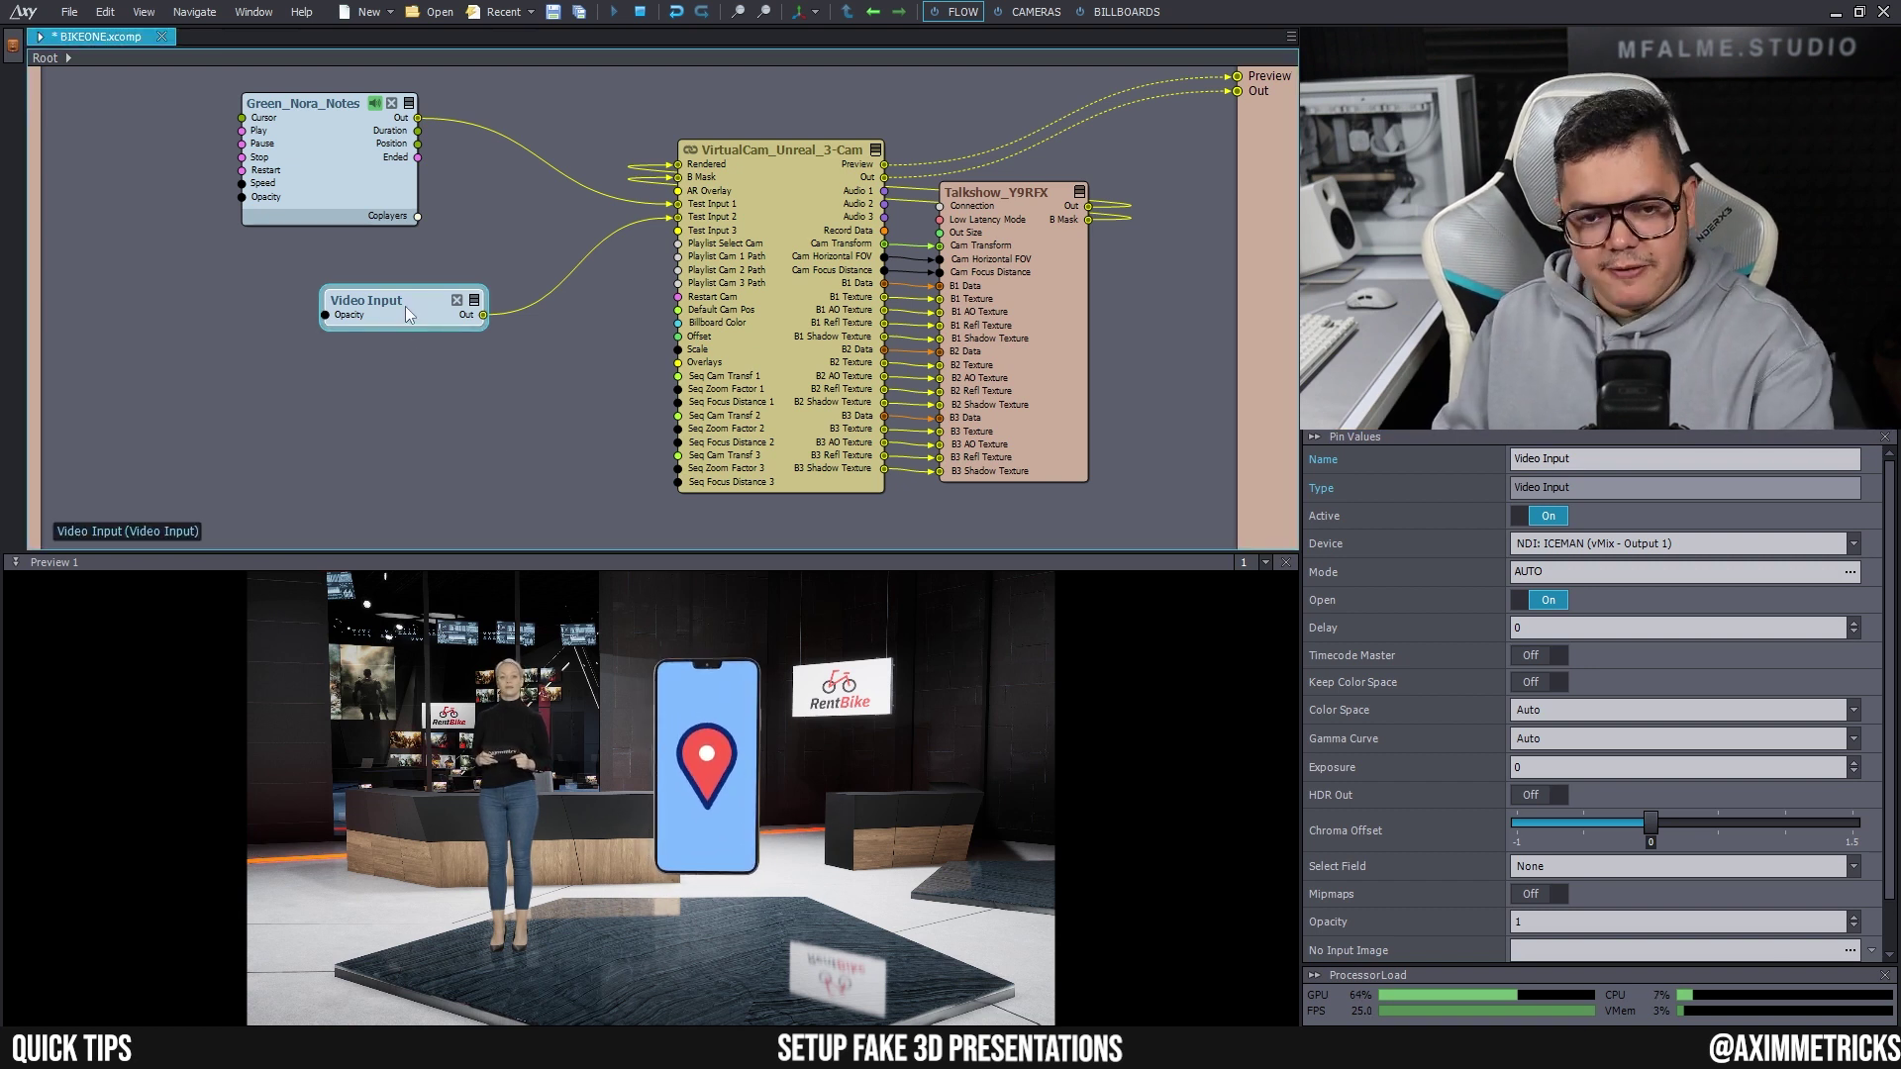
pyautogui.press('Delete')
pyautogui.rightClick(426, 293)
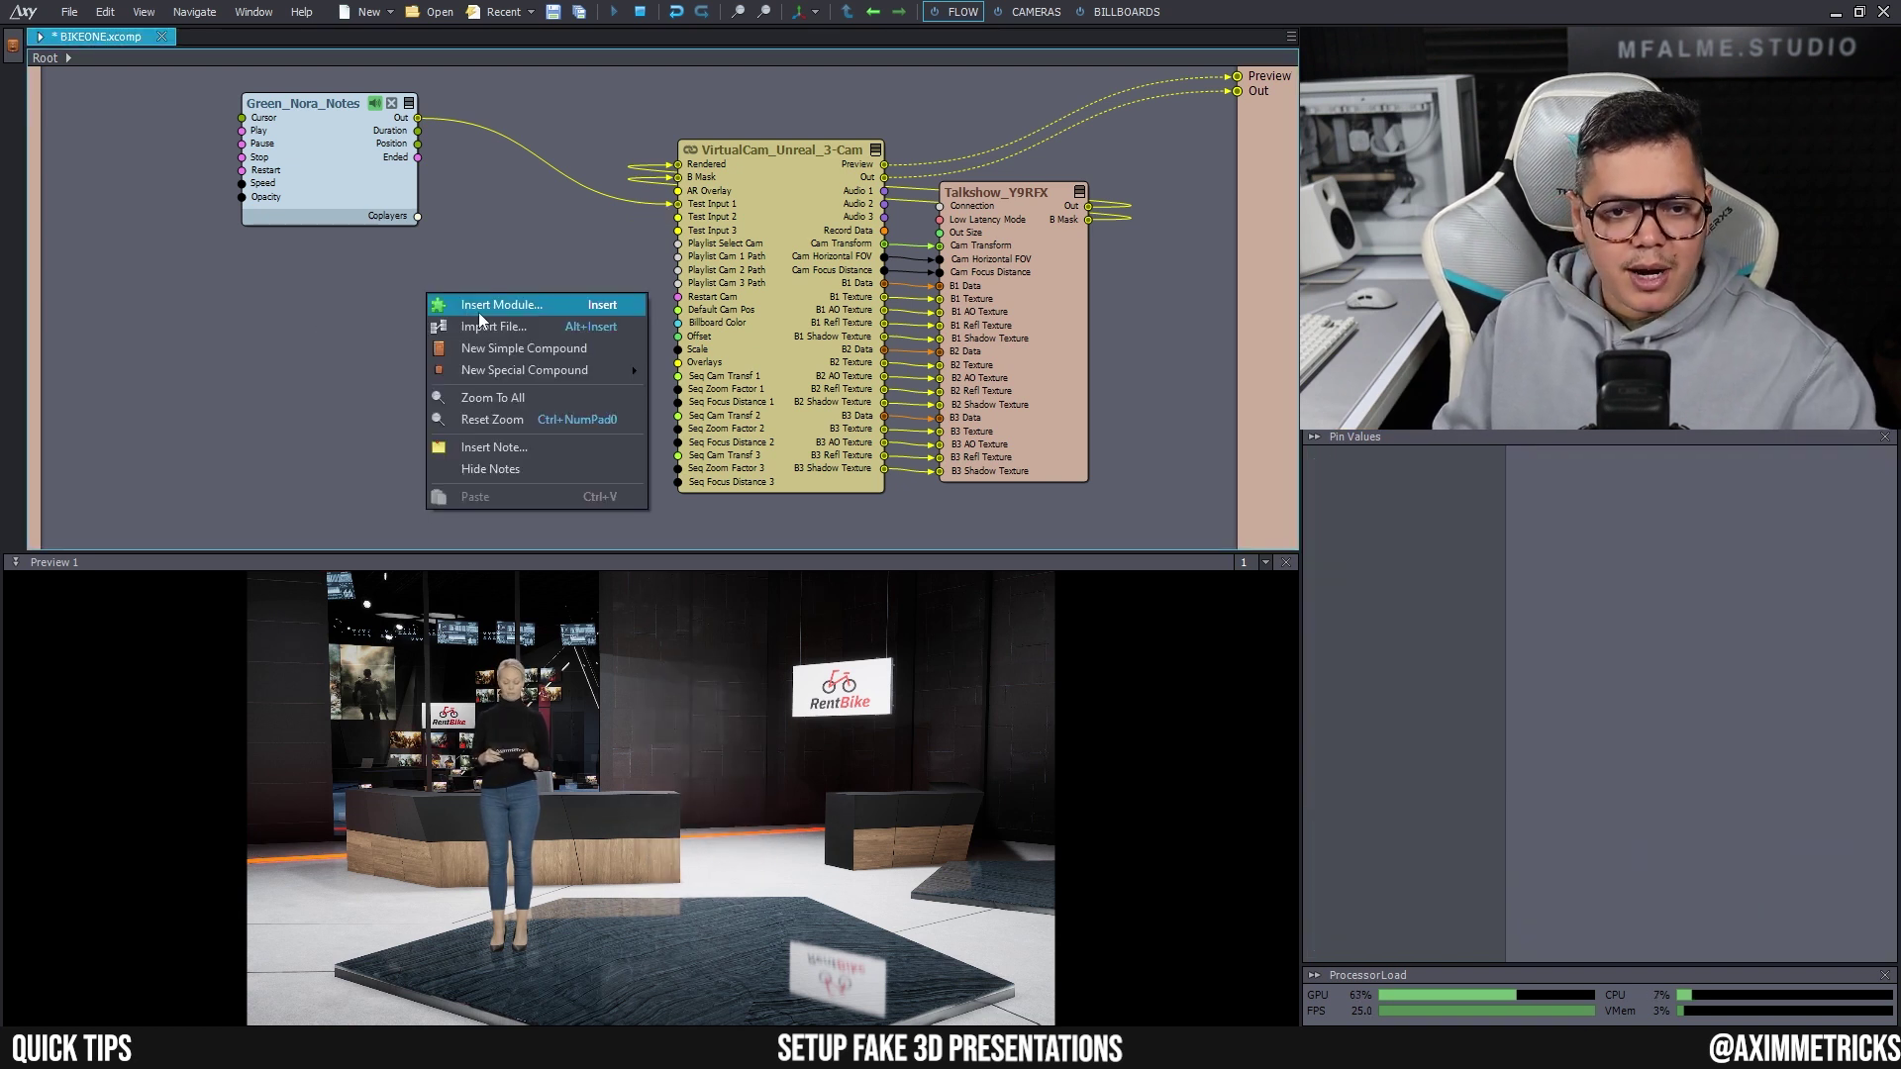
pyautogui.click(479, 308)
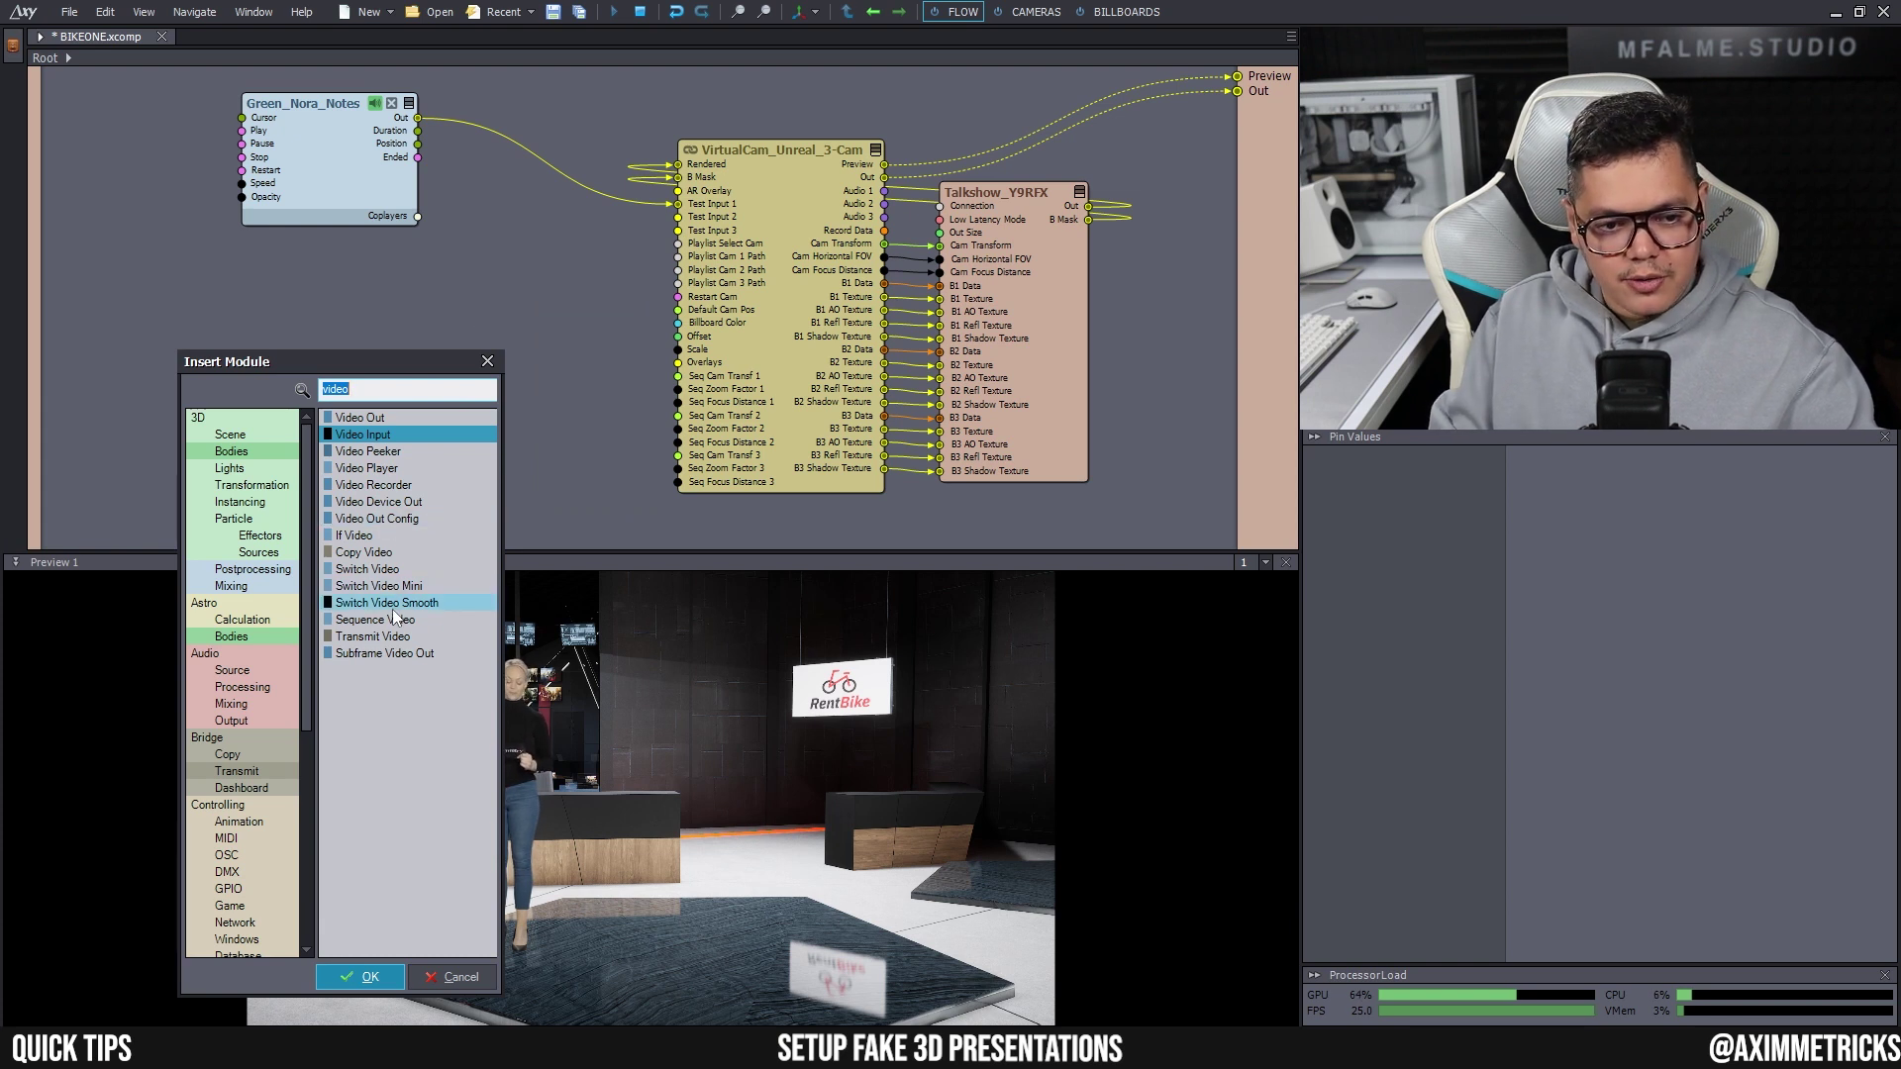
pyautogui.click(382, 569)
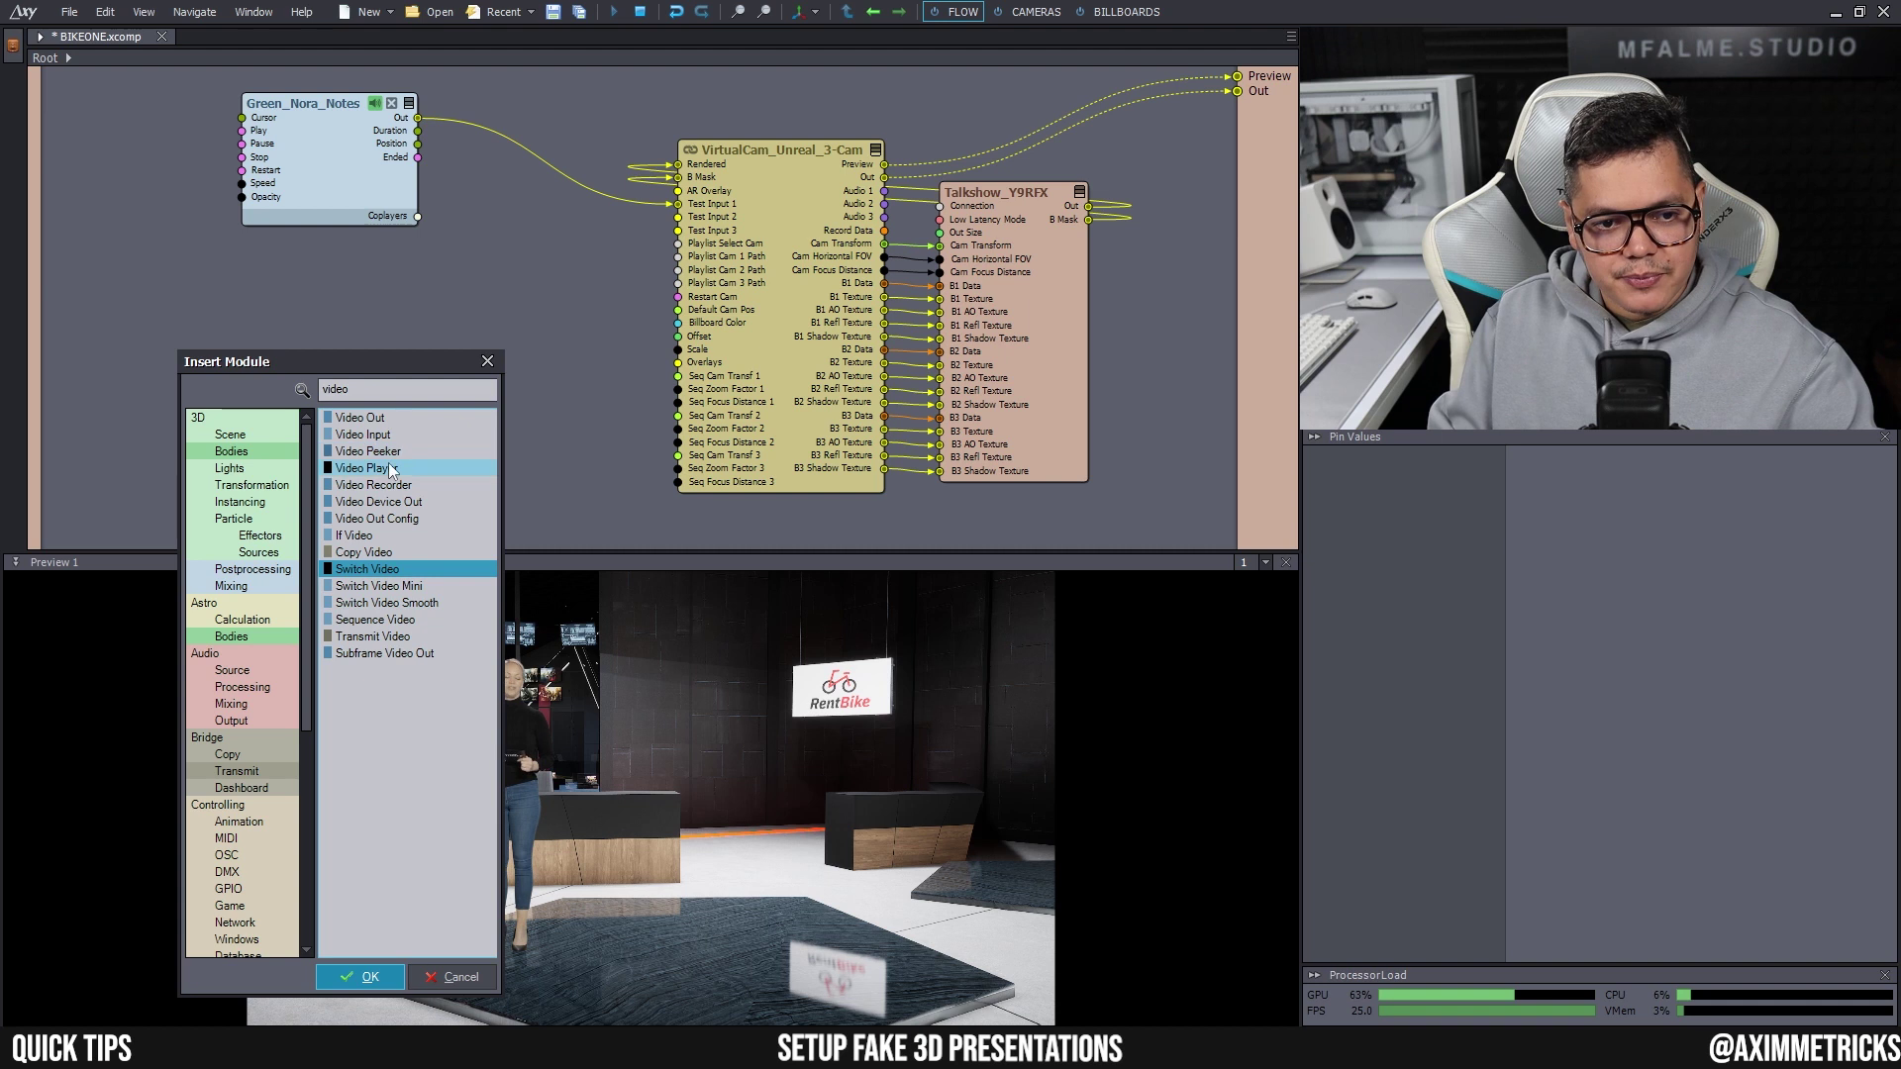
pyautogui.click(367, 979)
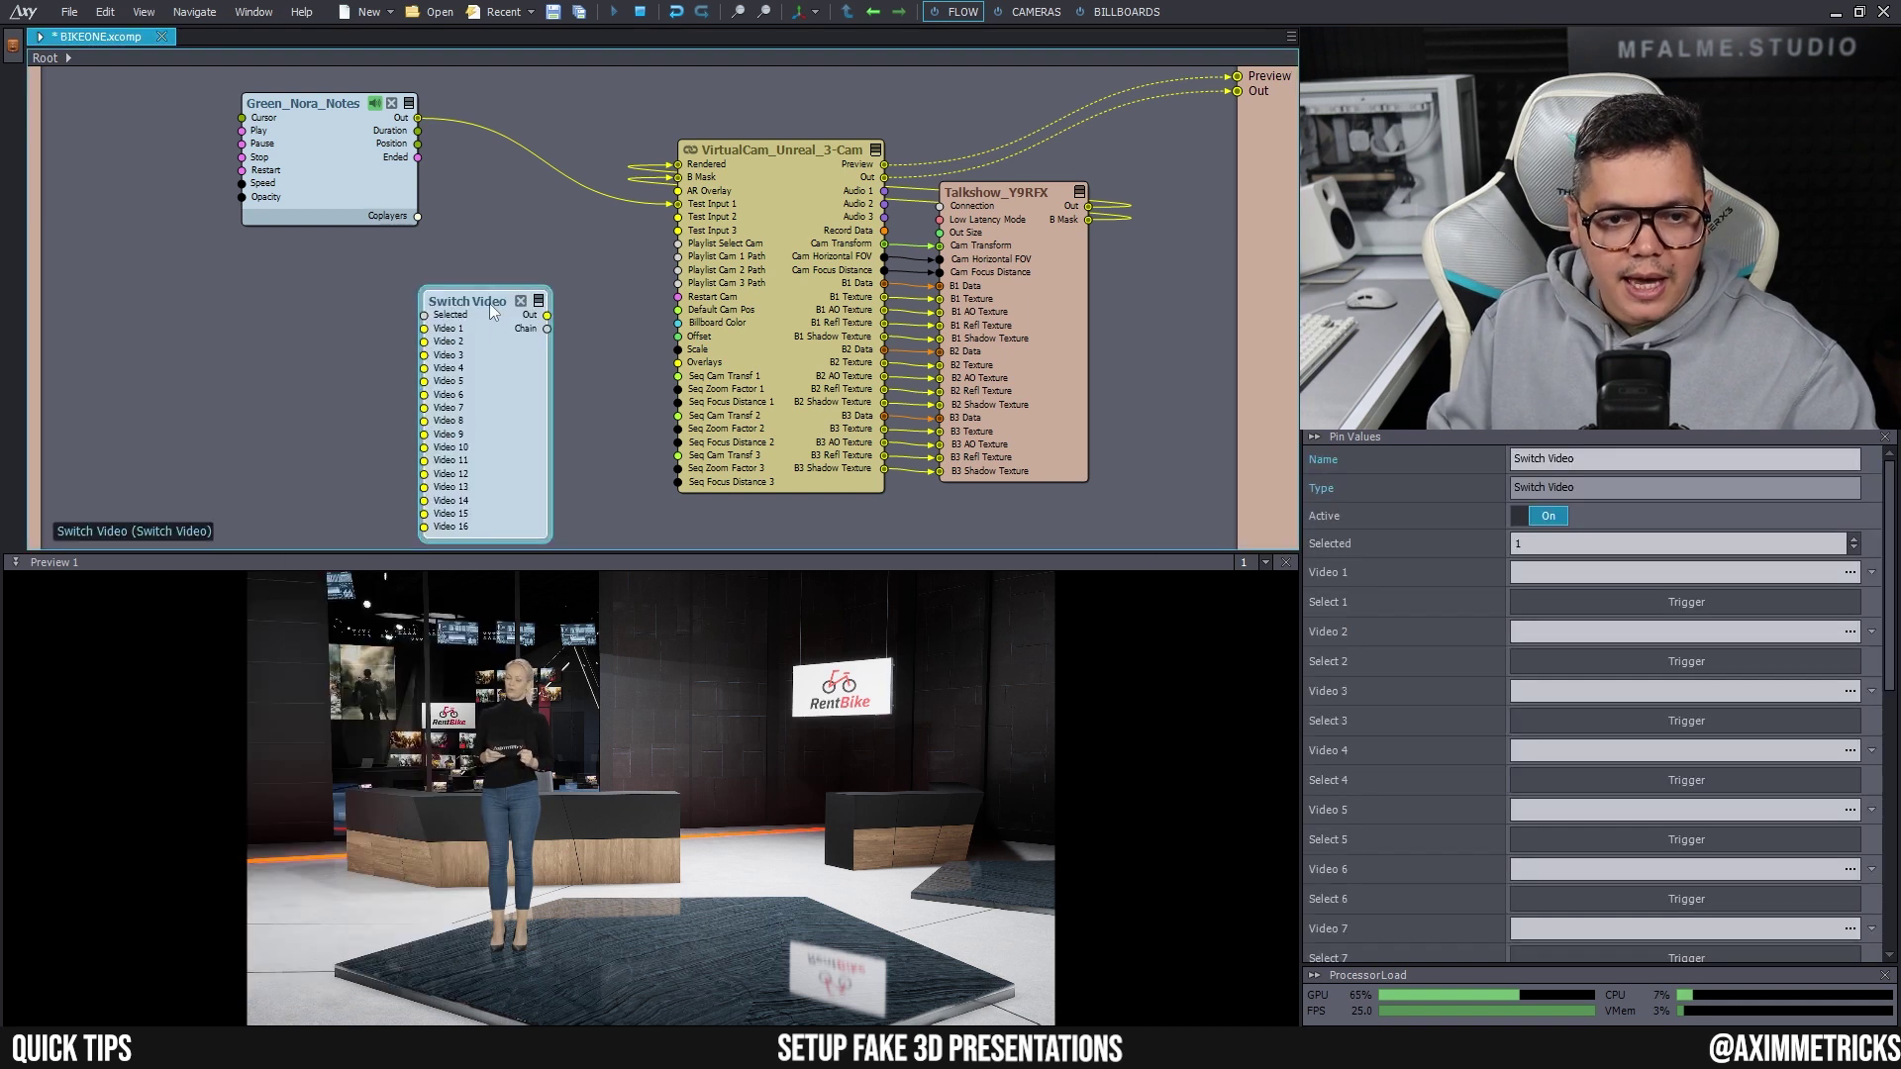
pyautogui.moveTo(531, 302); pyautogui.dragTo(677, 217)
pyautogui.moveTo(458, 262); pyautogui.dragTo(503, 262)
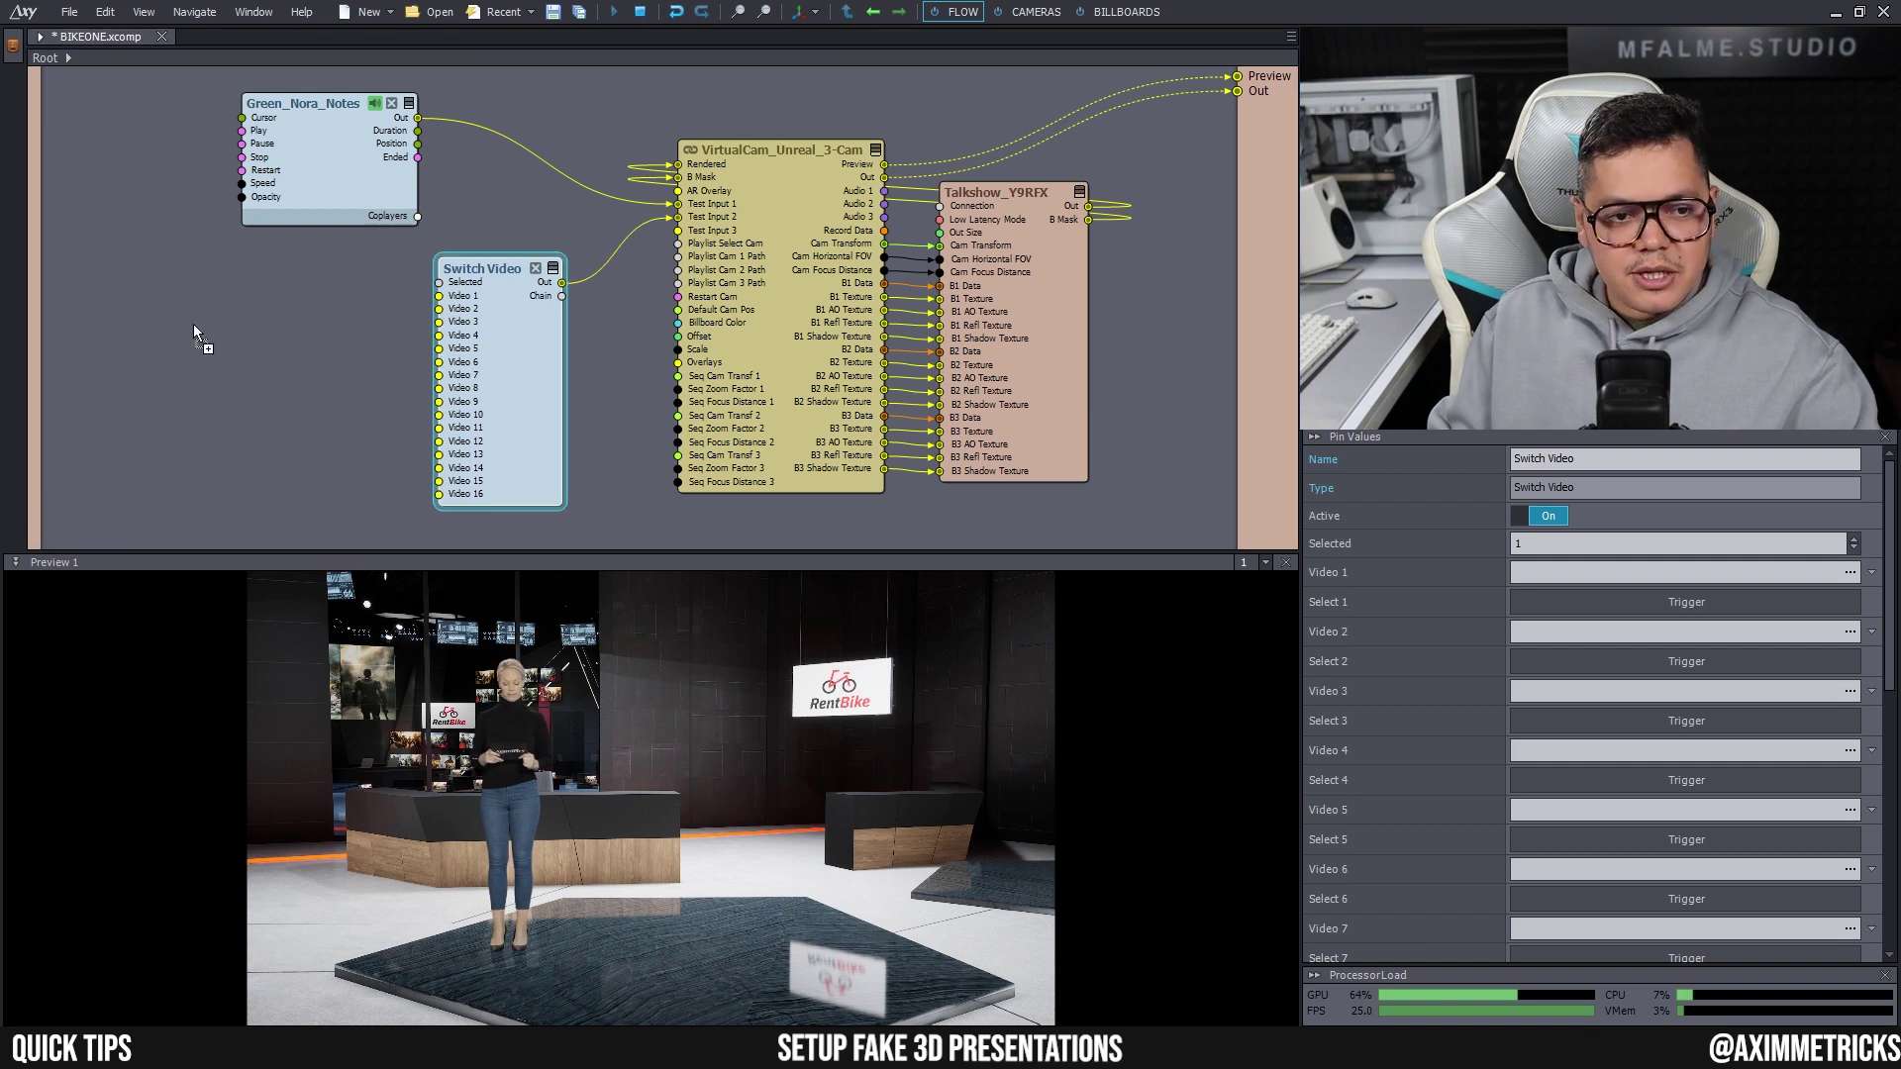
# - Wire video players A, B and C into Switch Video's Video 1, 2 and 3
pyautogui.moveTo(193, 324); pyautogui.dragTo(220, 307)
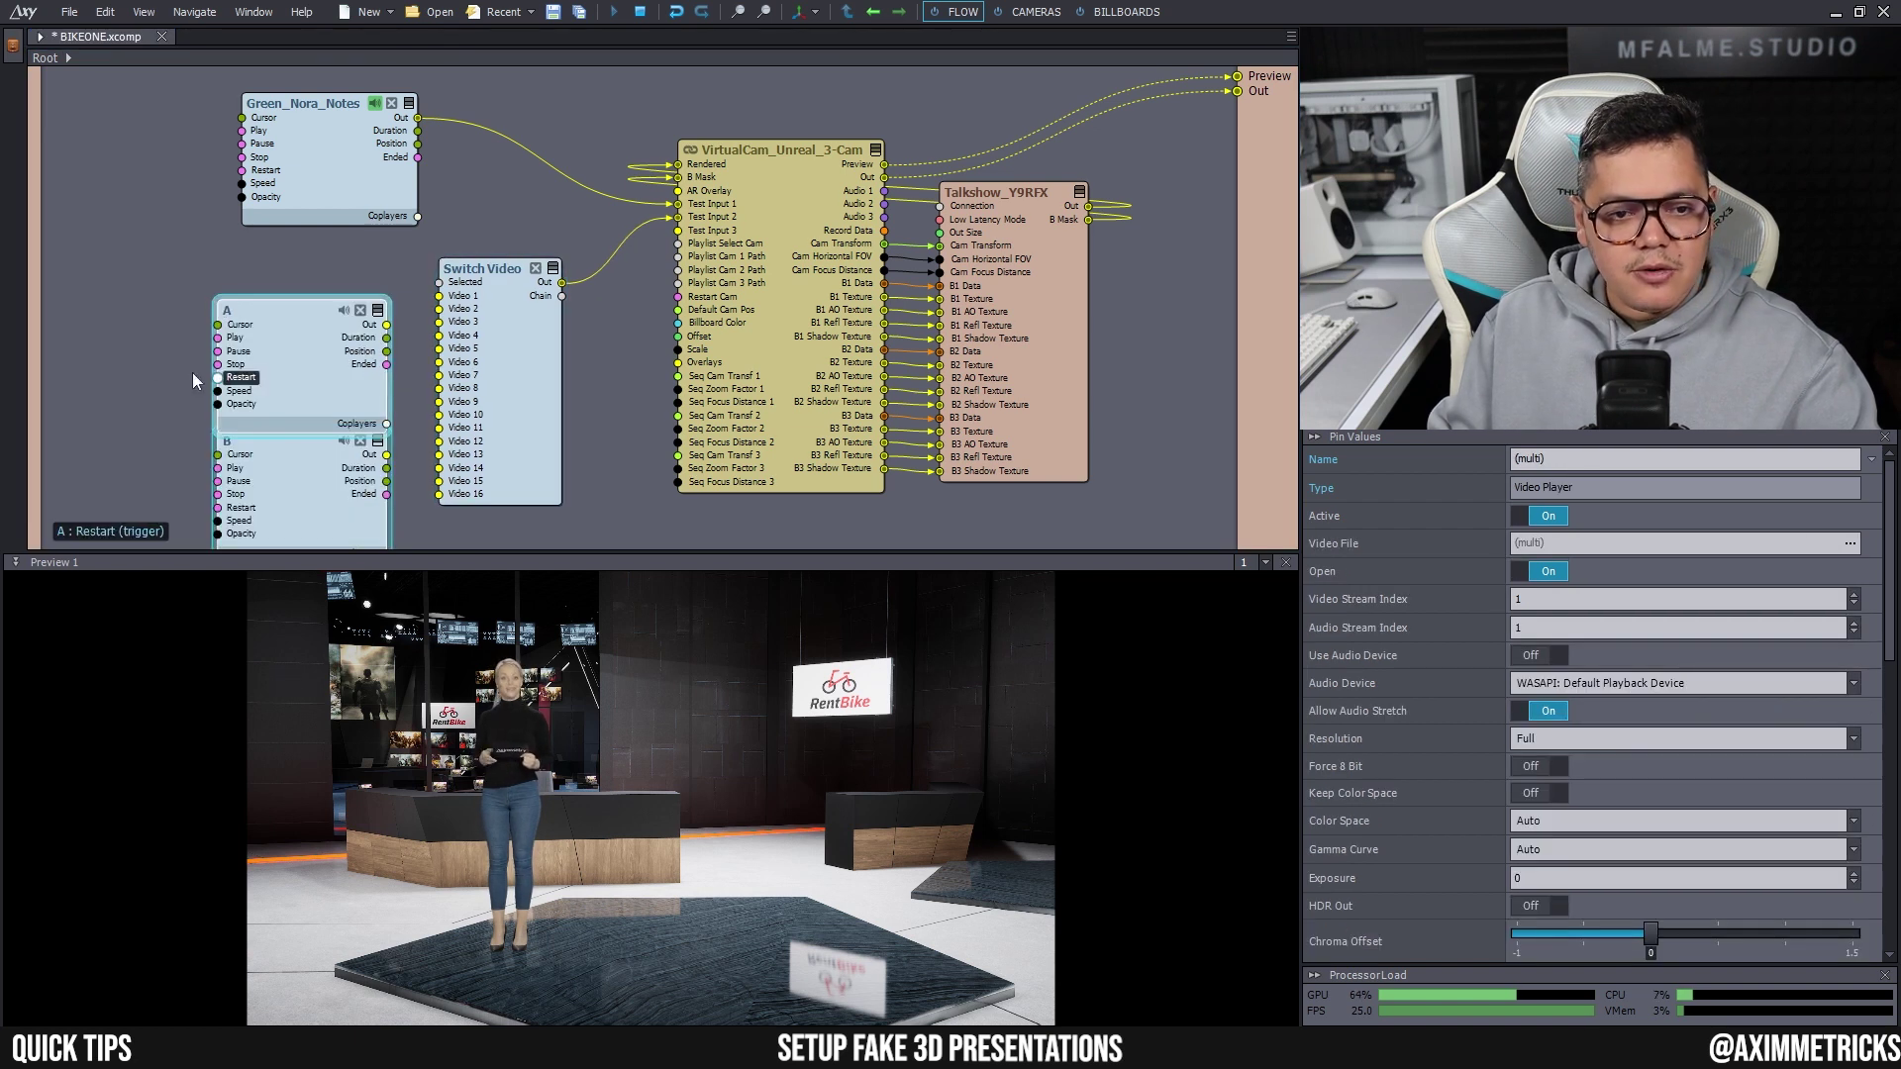
pyautogui.scroll(-2, 143, 425)
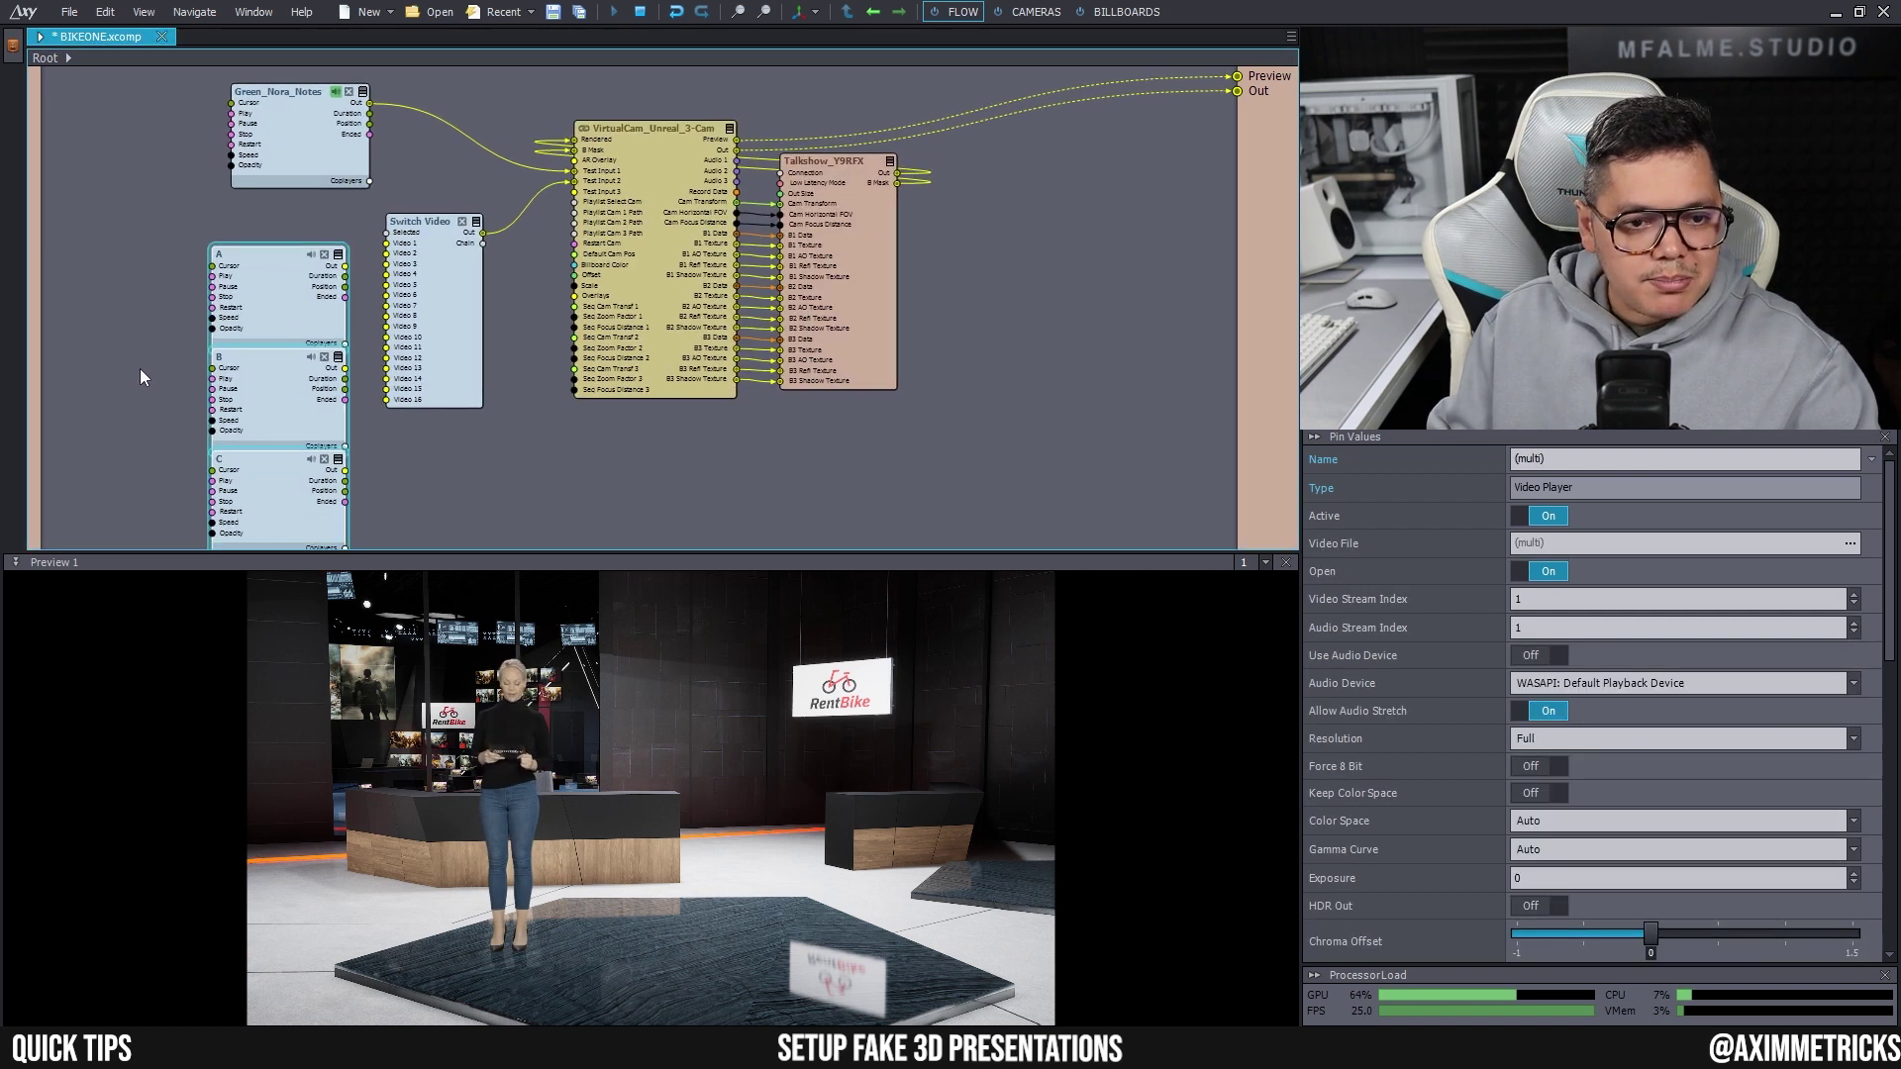
pyautogui.scroll(1, 147, 368)
pyautogui.moveTo(400, 238); pyautogui.dragTo(453, 209)
pyautogui.moveTo(400, 369); pyautogui.dragTo(452, 222)
pyautogui.moveTo(401, 500); pyautogui.dragTo(452, 235)
# - Collapse and tidy the three player nodes, then select Switch Video to view its settings
pyautogui.click(392, 224)
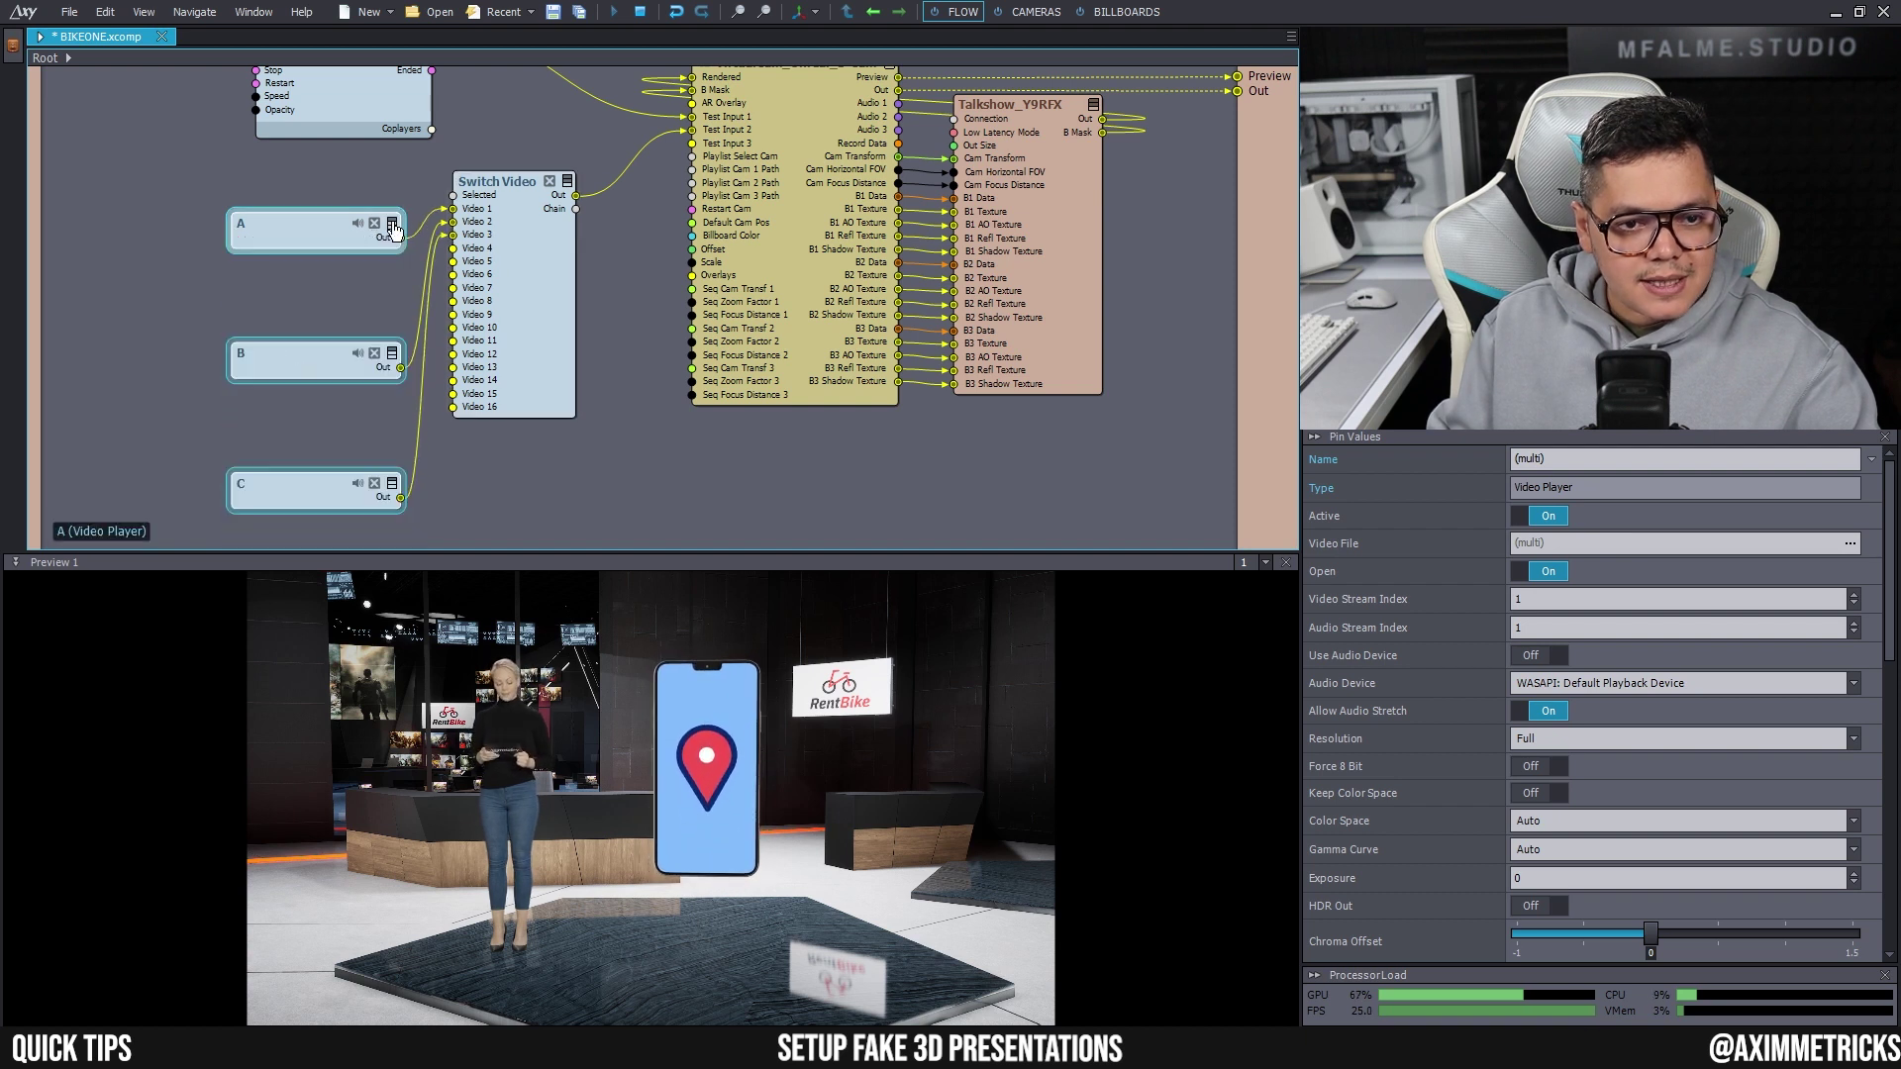
pyautogui.click(317, 344)
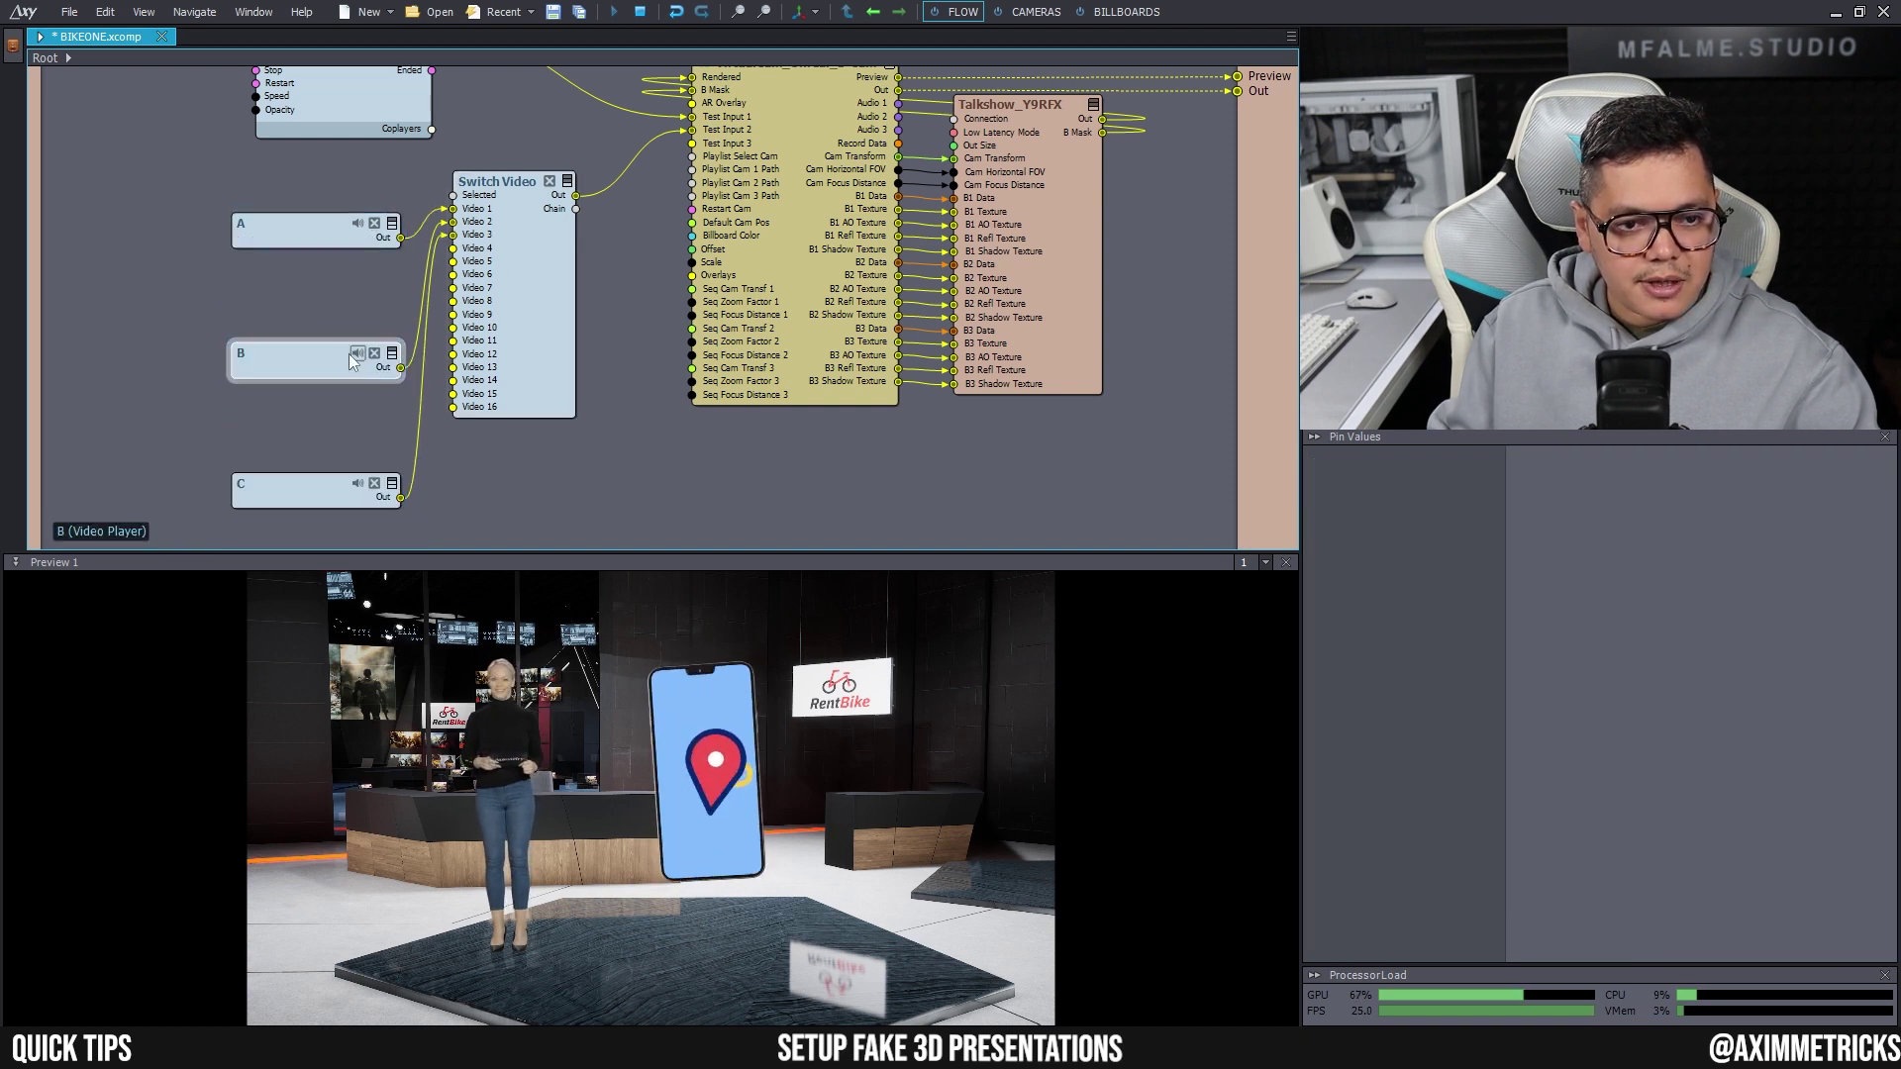
pyautogui.moveTo(336, 347); pyautogui.dragTo(340, 262)
pyautogui.moveTo(302, 471); pyautogui.dragTo(314, 314)
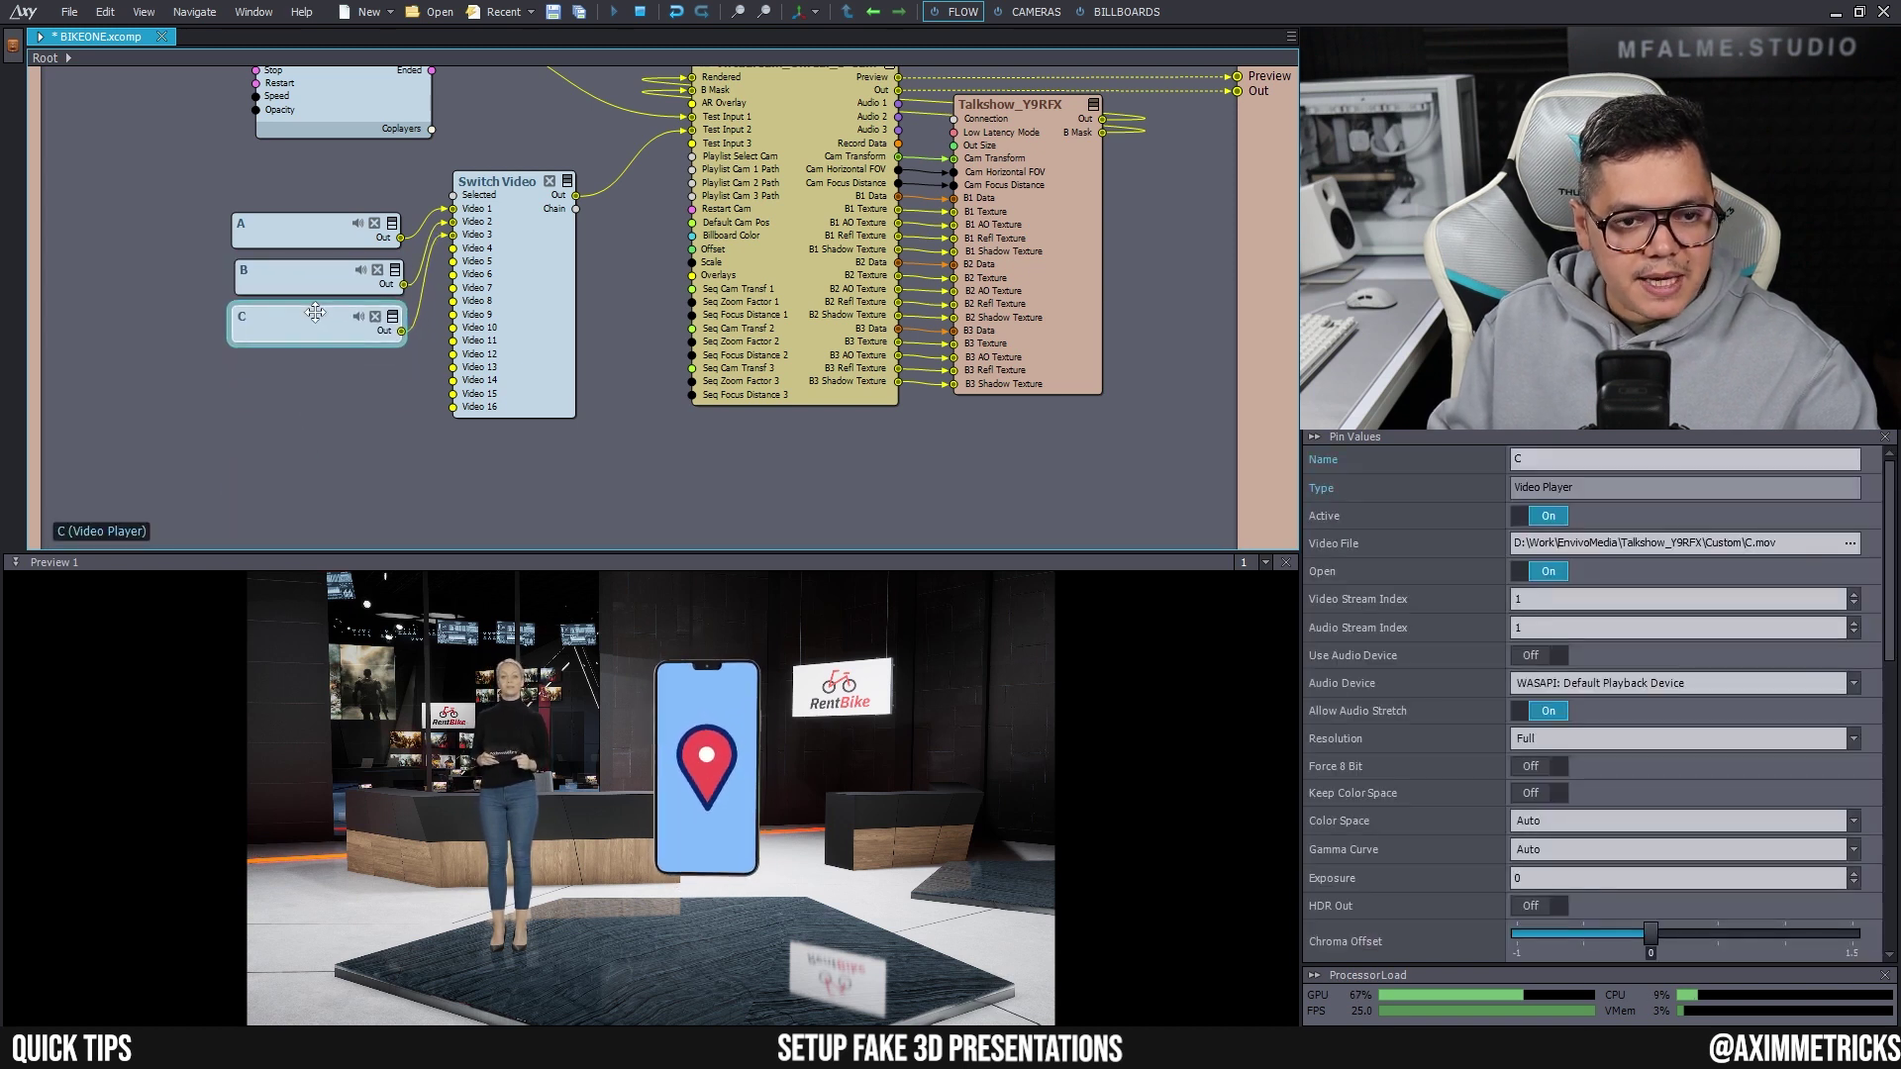
pyautogui.moveTo(235, 180); pyautogui.dragTo(342, 326)
pyautogui.moveTo(326, 245); pyautogui.dragTo(263, 205)
pyautogui.click(265, 349)
pyautogui.click(533, 242)
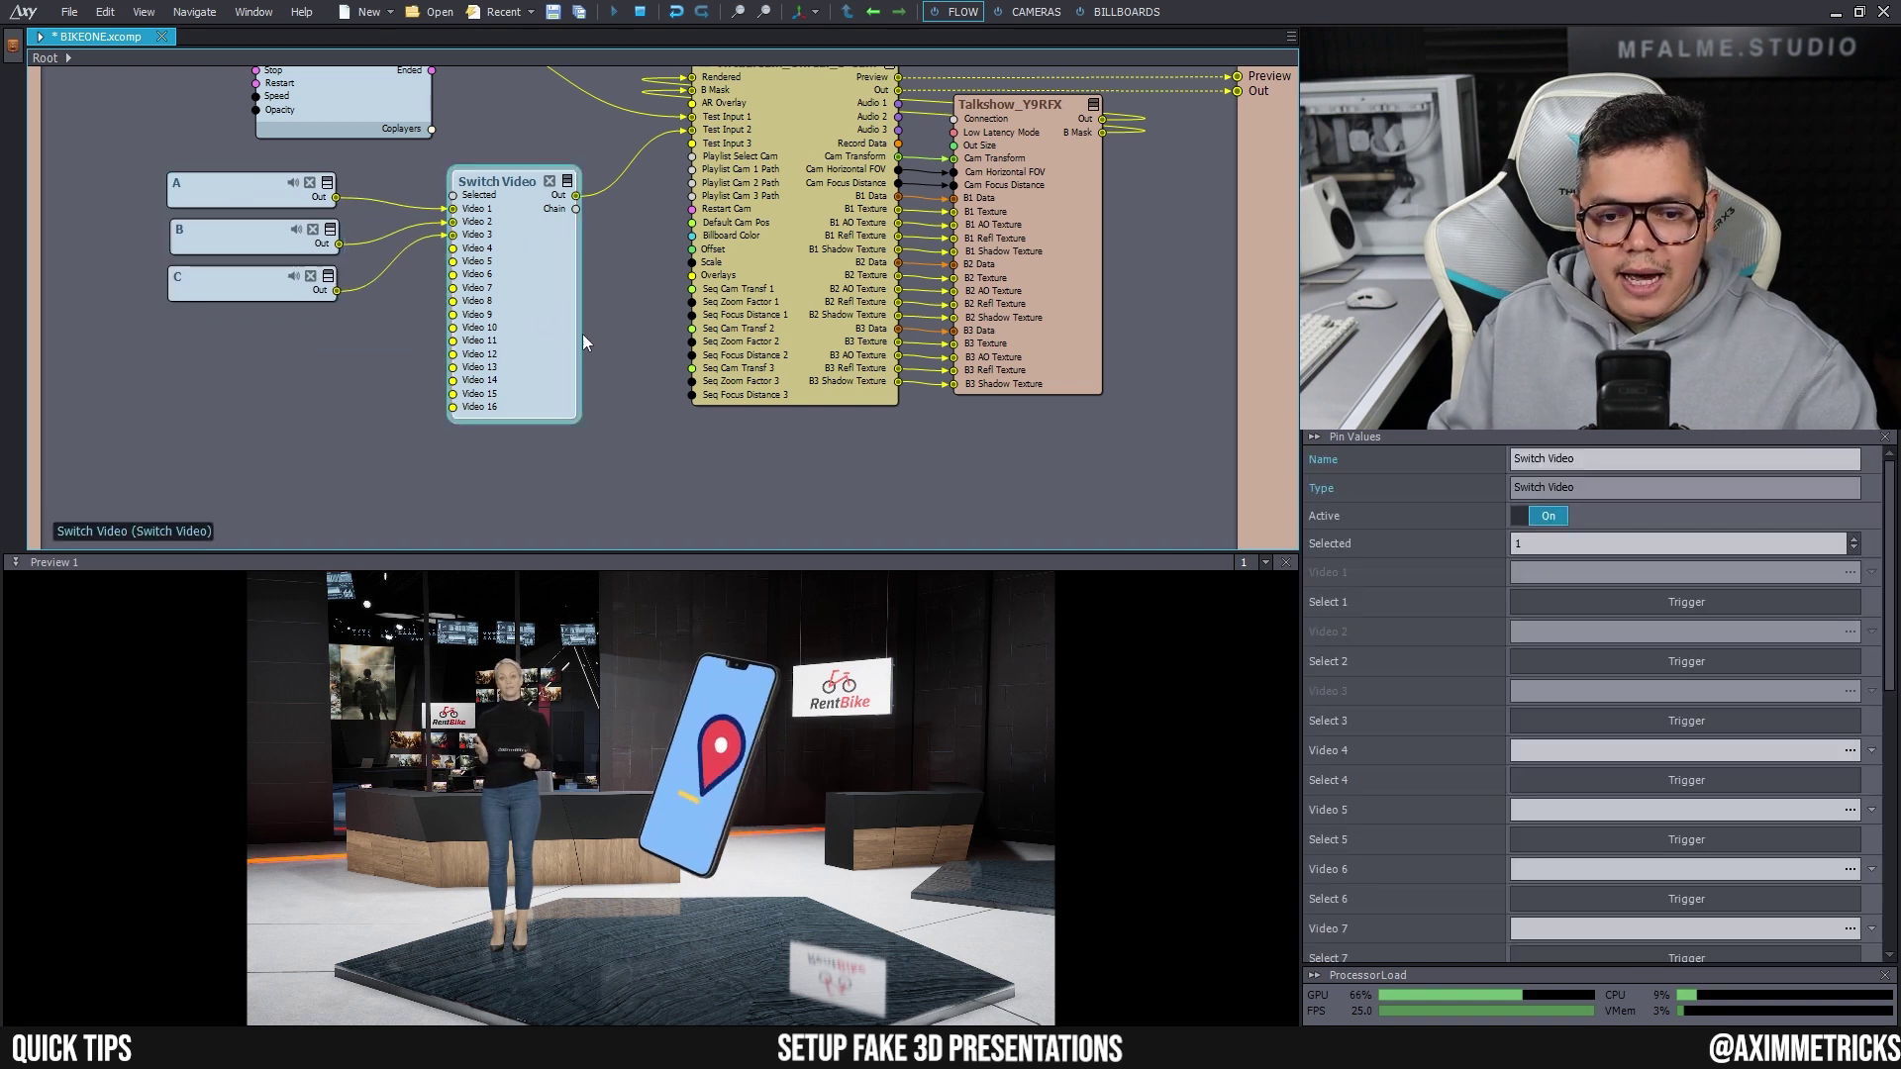
# - Cycle the phone through the credit-card, shopping-cart, map-pin and credit-card clips with the Select triggers
pyautogui.click(1628, 661)
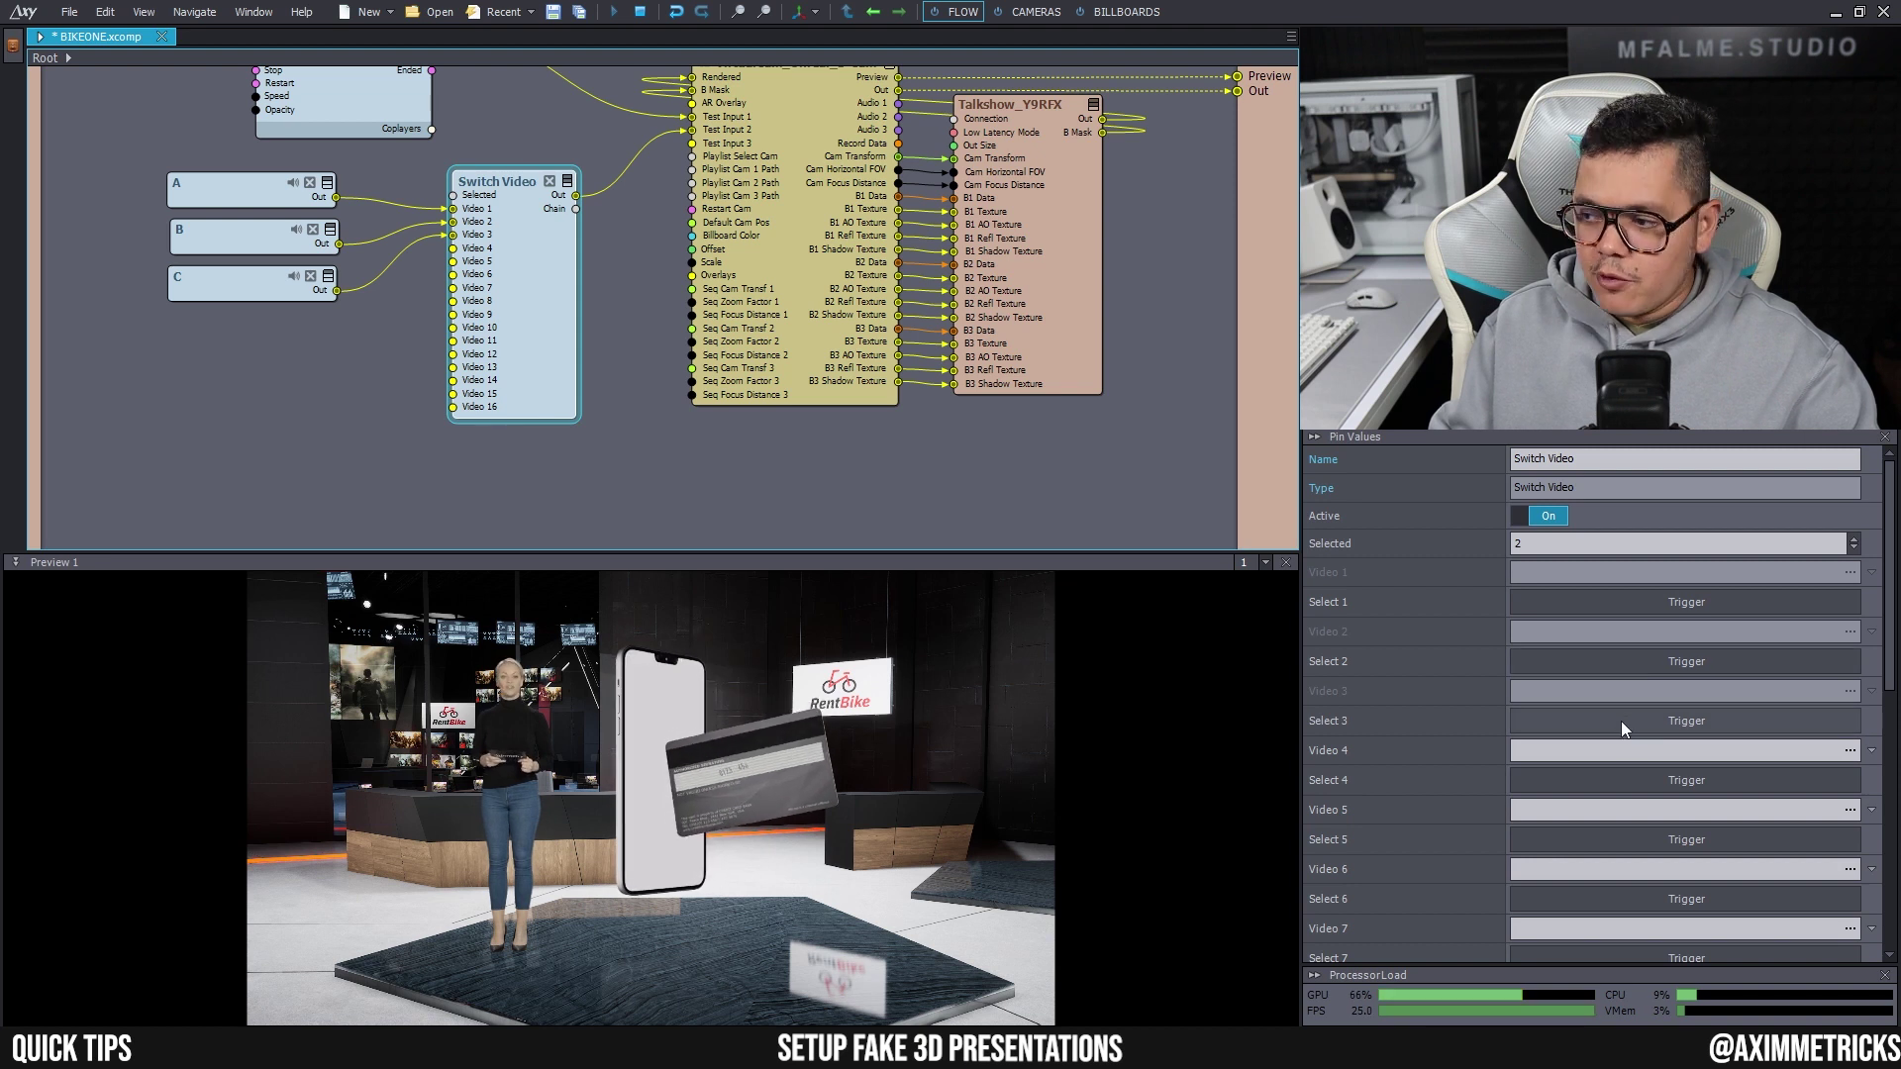
pyautogui.click(1558, 722)
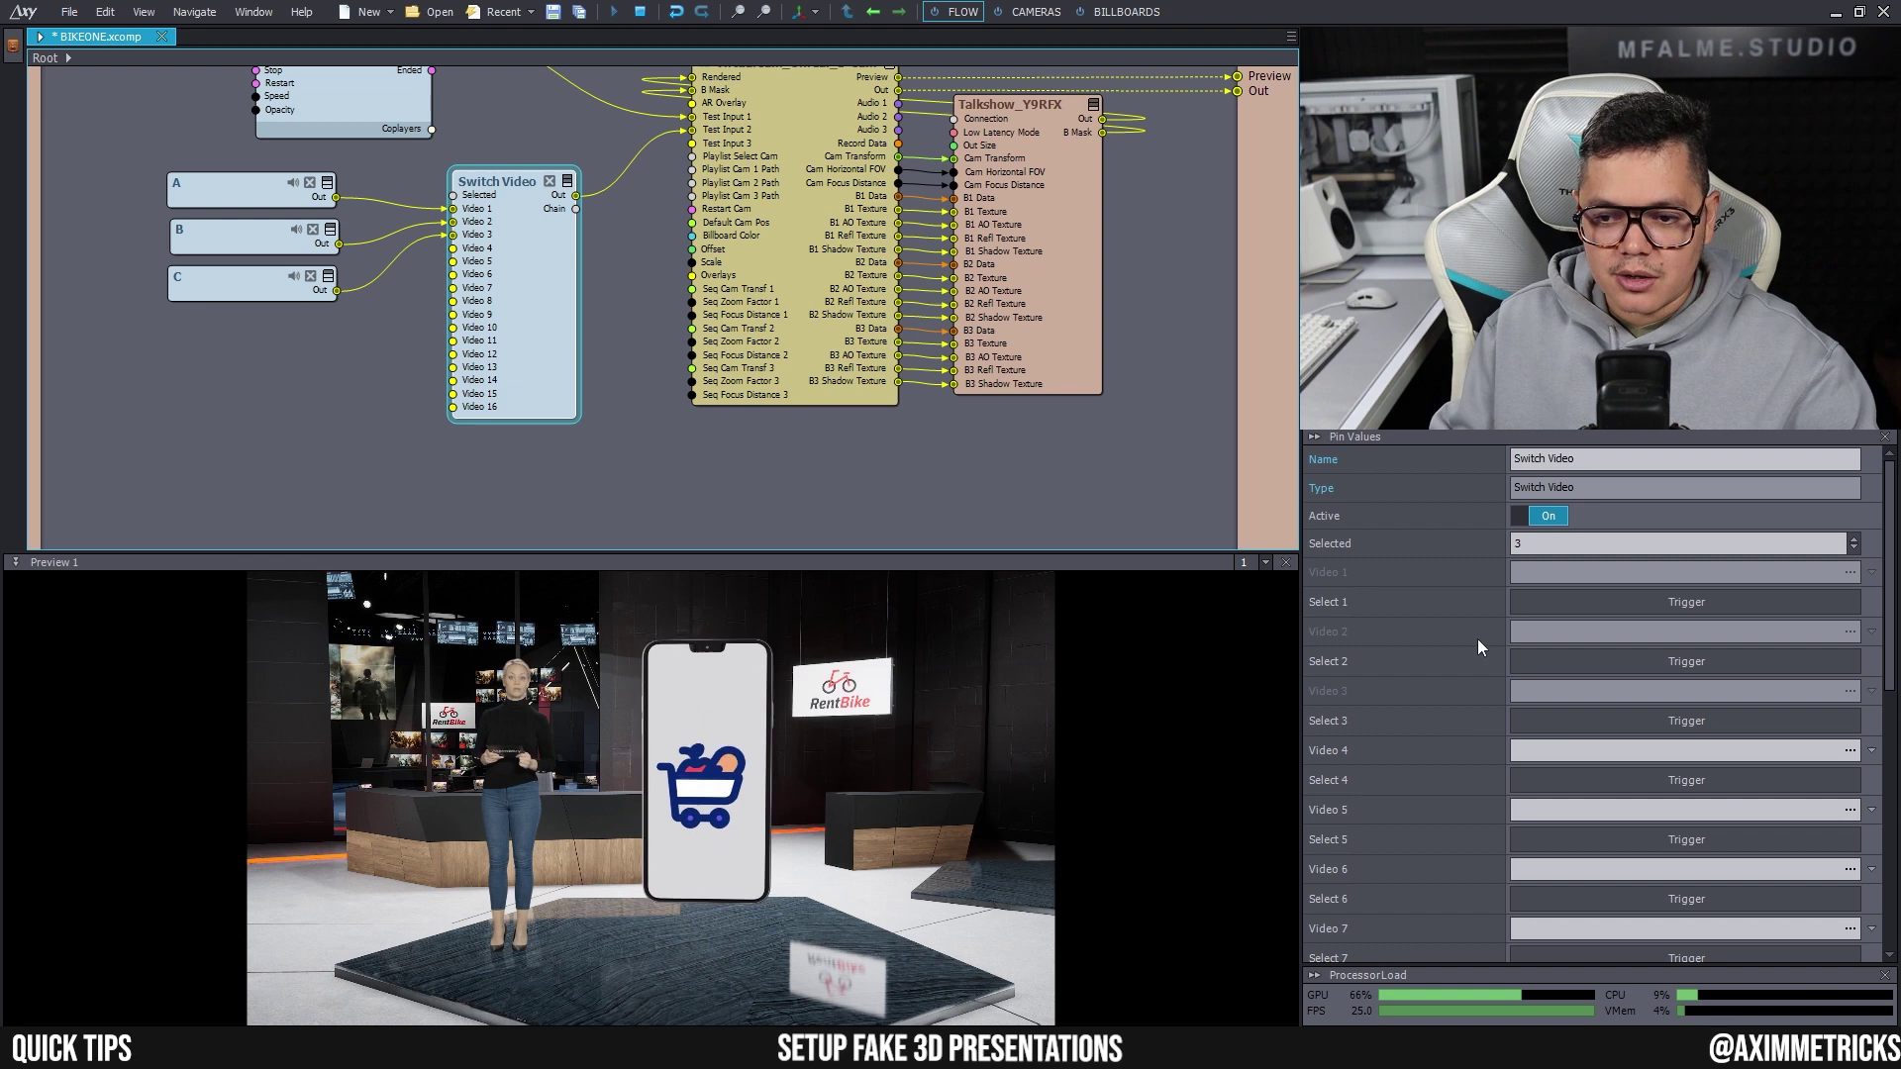
pyautogui.click(1570, 604)
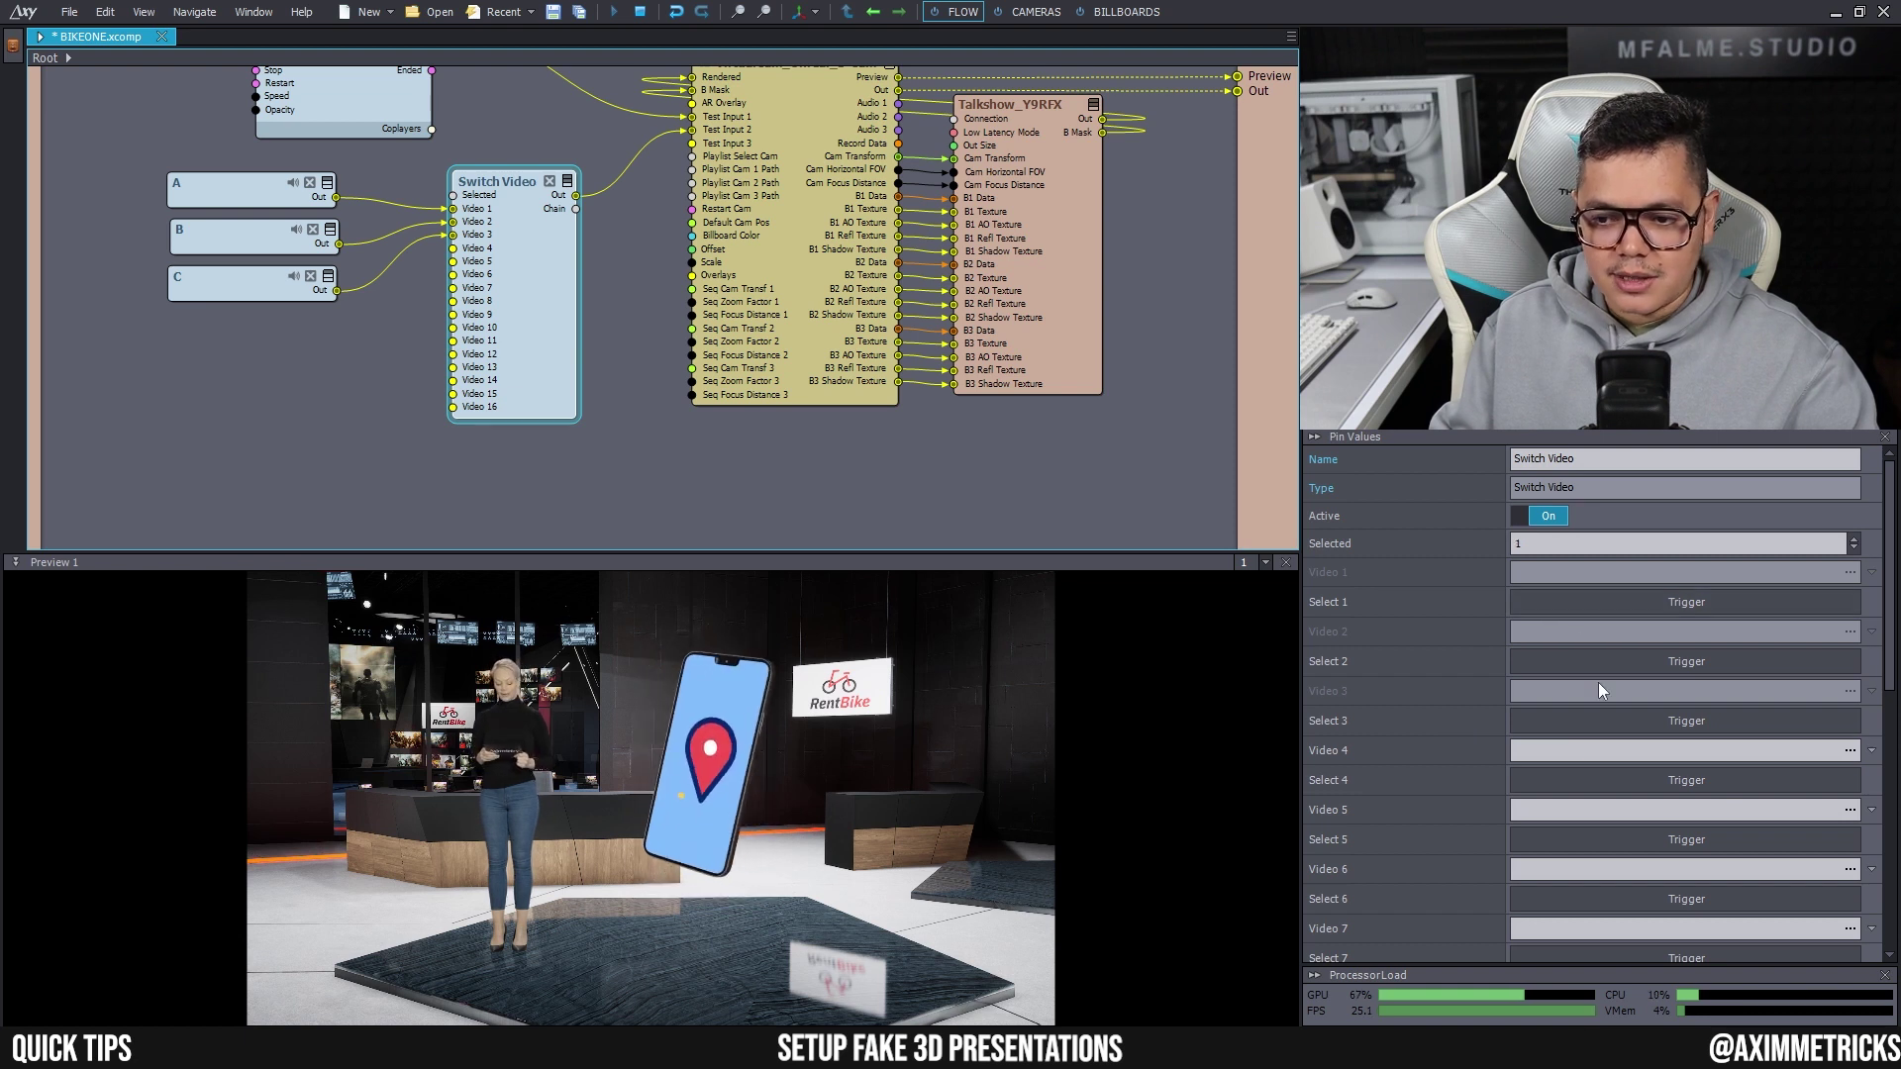
pyautogui.click(1588, 660)
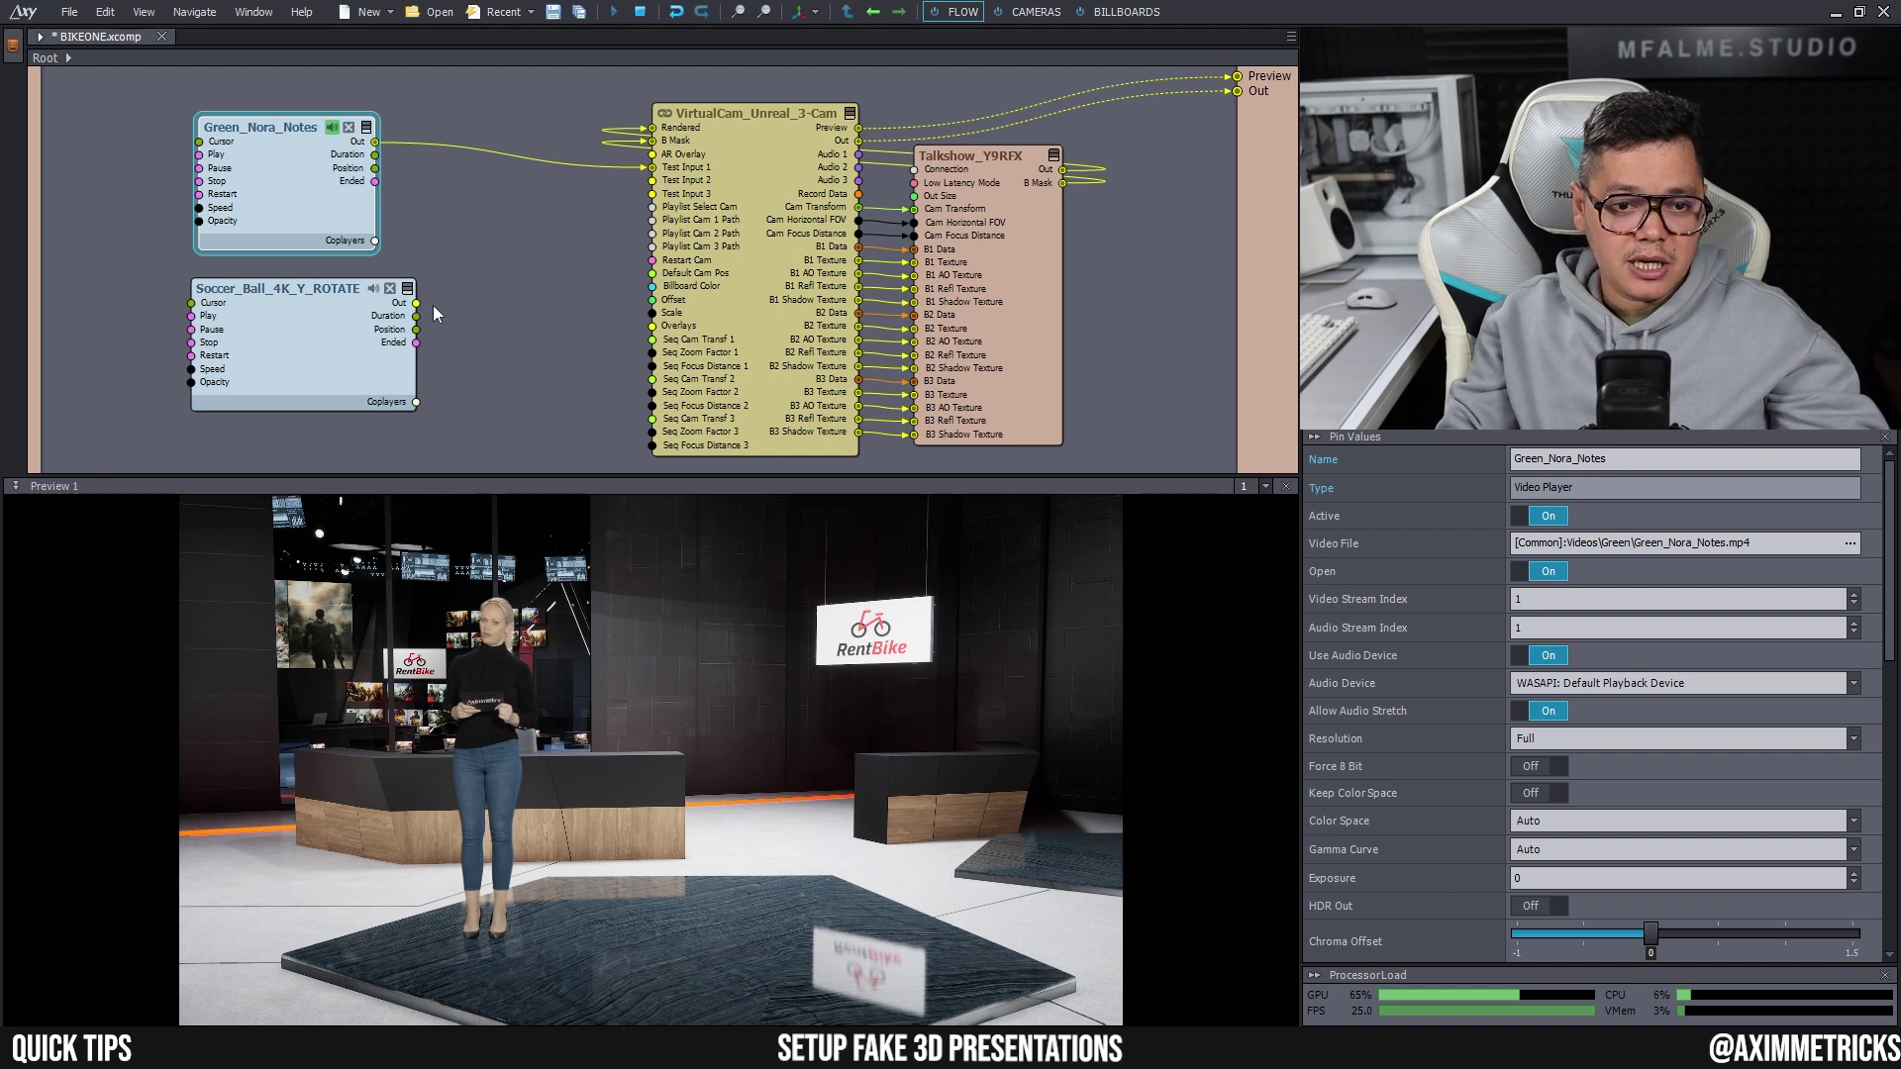
# - Wire Soccer_Ball's Out into VirtualCam Test Input 2 and set Keyer 2 Active to On
pyautogui.moveTo(416, 303)
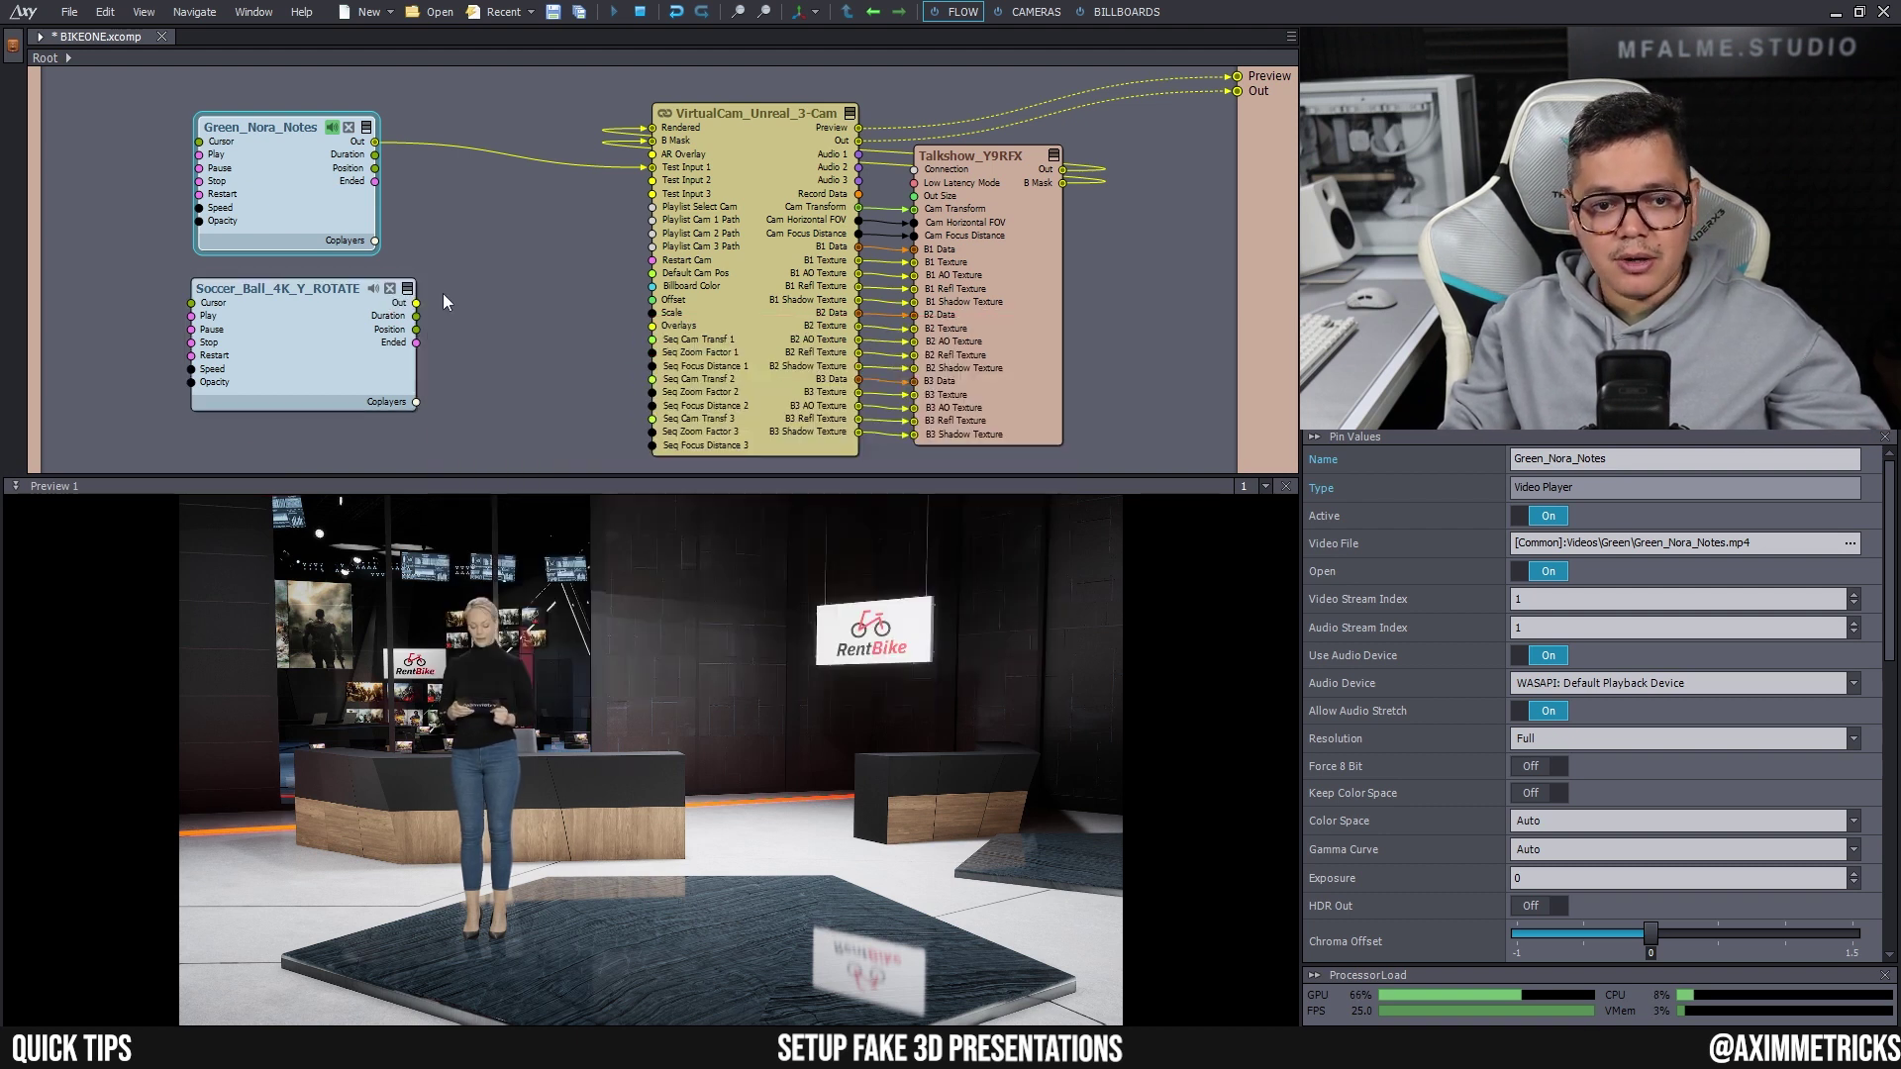
pyautogui.moveTo(416, 303); pyautogui.dragTo(656, 182)
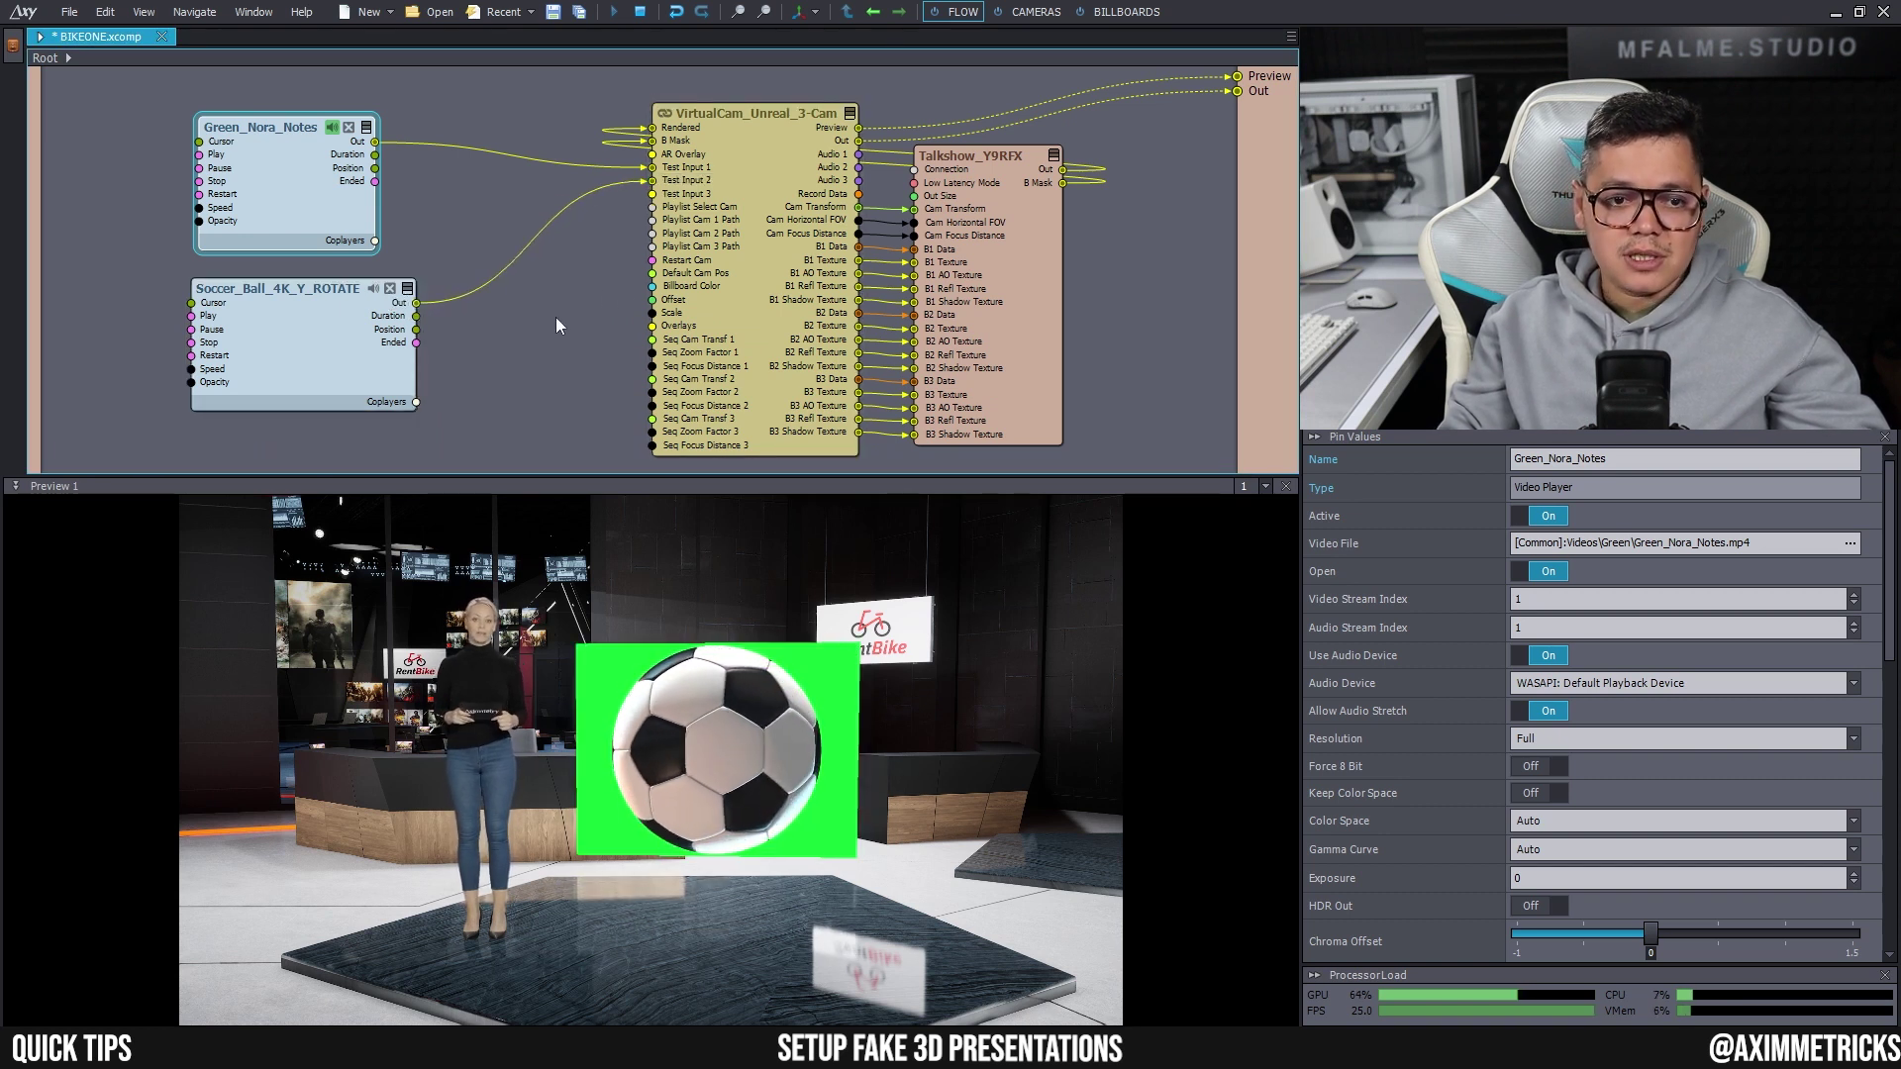
pyautogui.click(1123, 12)
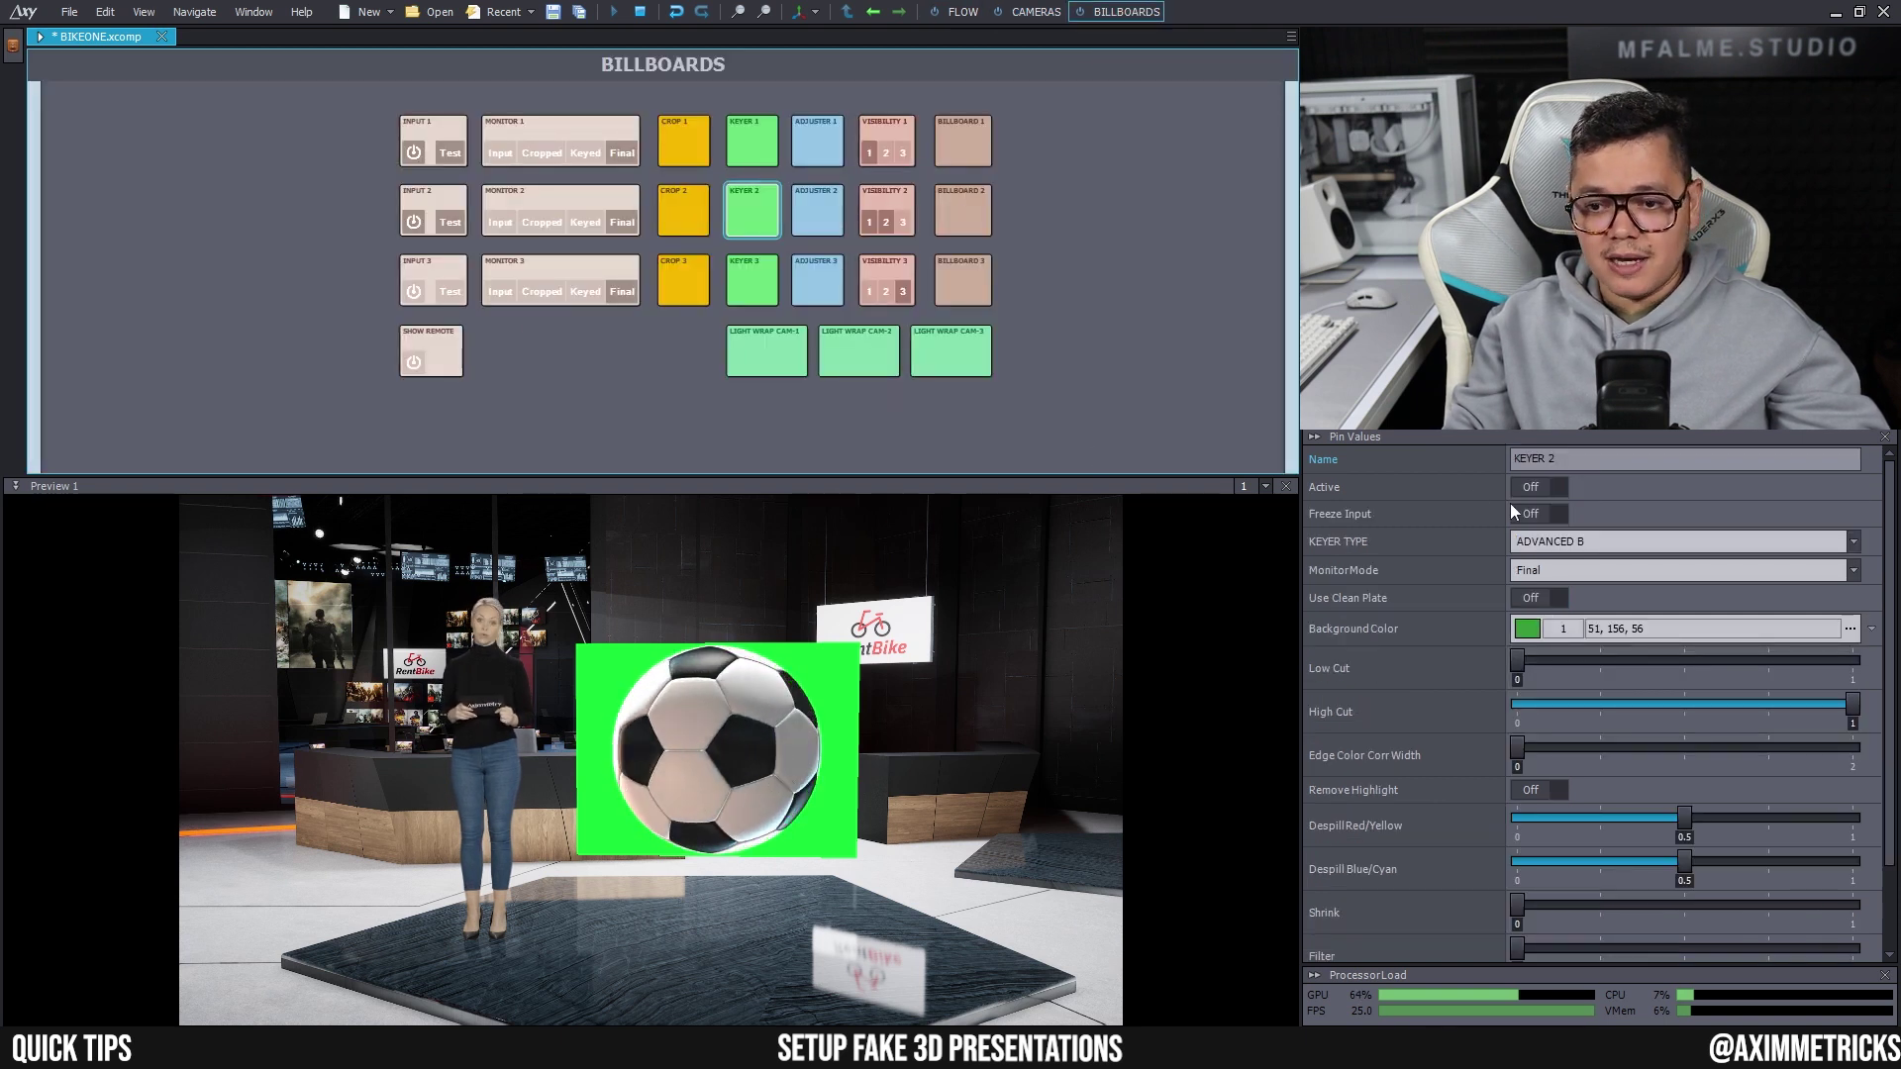
pyautogui.click(1538, 488)
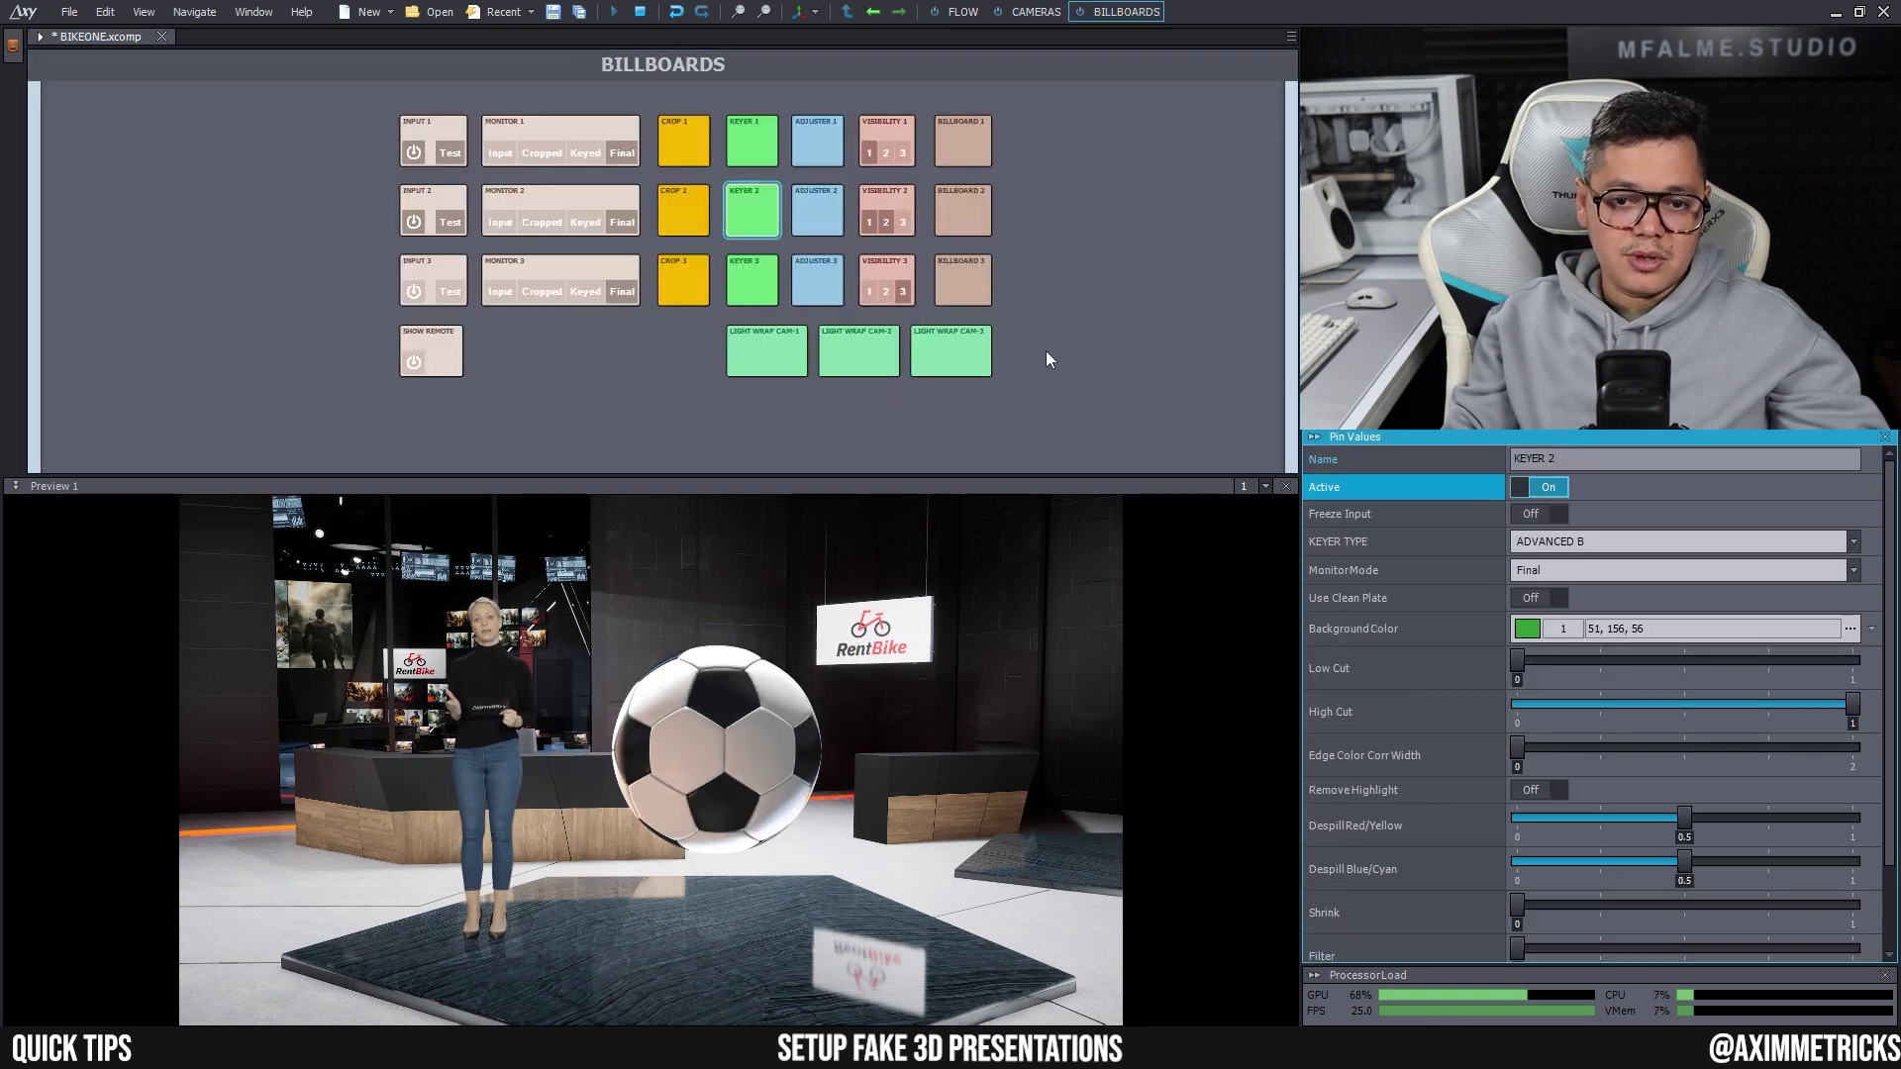